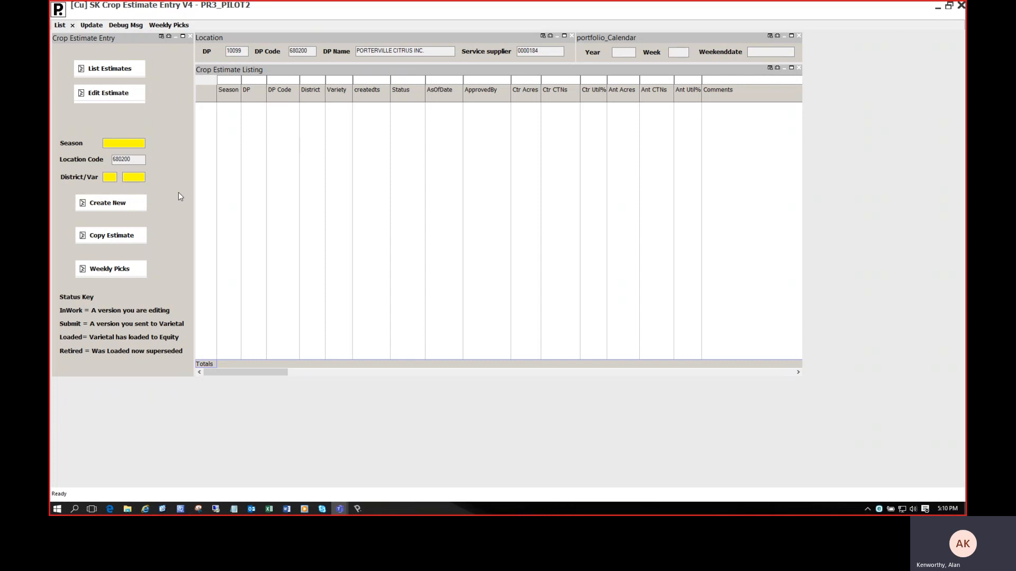
Create a new crop estimate for season 2020, district 1, variety NAV.
left_click(118, 141)
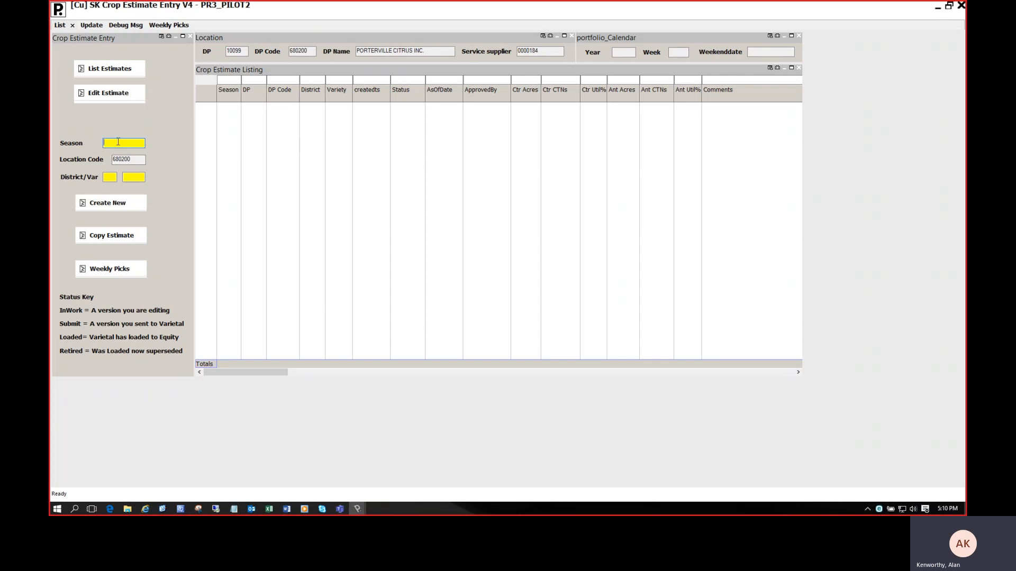
type("2020")
key("Tab")
type("1")
key("Tab")
type("NA")
double_click(118, 142)
left_click(113, 206)
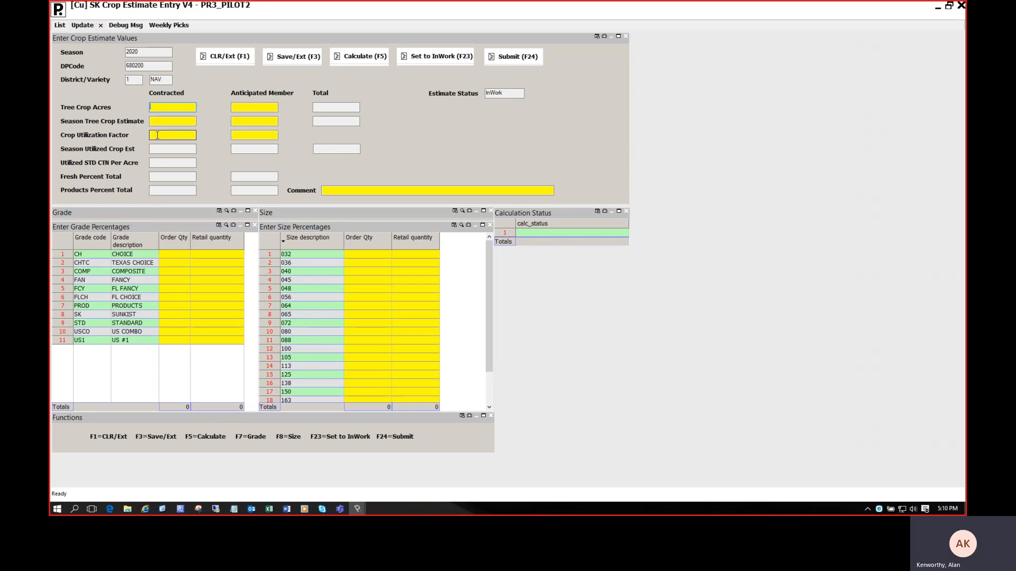
left_click(142, 65)
left_click_drag(142, 66, 137, 65)
left_click(147, 65)
Enter the contracted values: 766 tree crop acres, a season tree crop estimate of 569828 and a crop utilization factor of 90.
left_click(157, 107)
left_click(170, 106)
type("766")
key("Tab")
type("56")
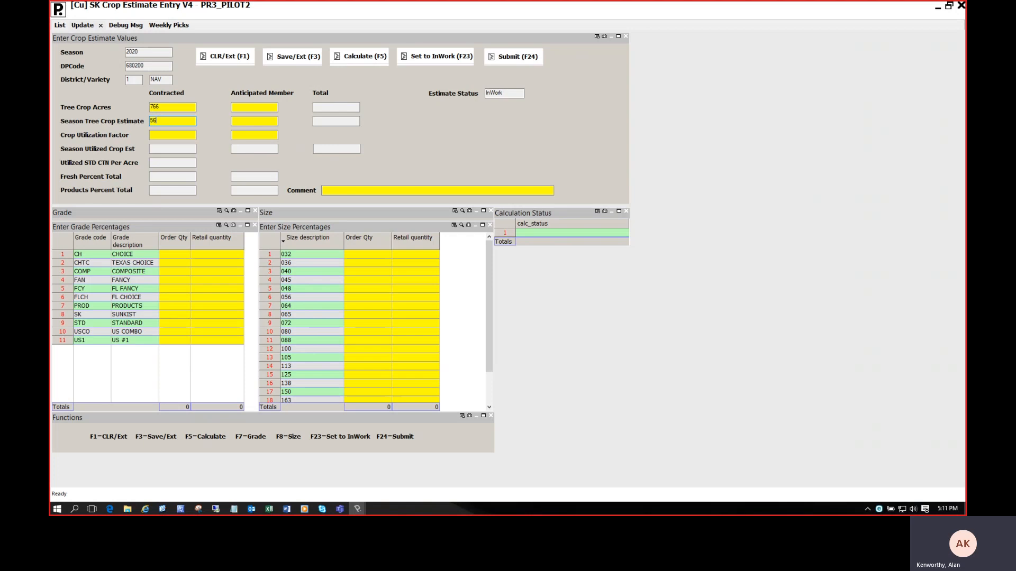
type("9828")
key("Tab")
type("90")
key("Tab")
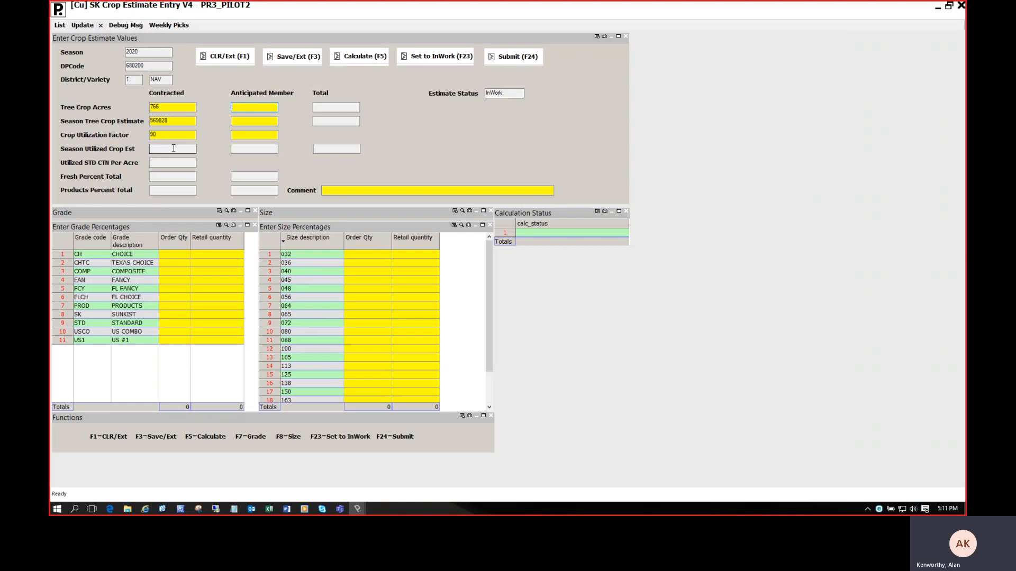
Calculate the estimate, review the computed contracted values and the grade and size tables, and dismiss the message.
left_click(357, 56)
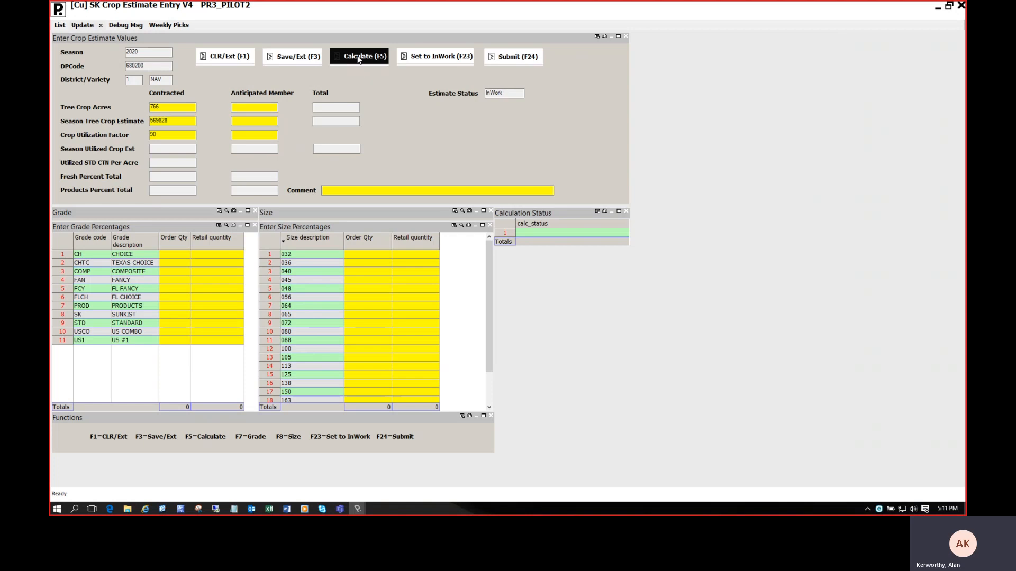
left_click(157, 150)
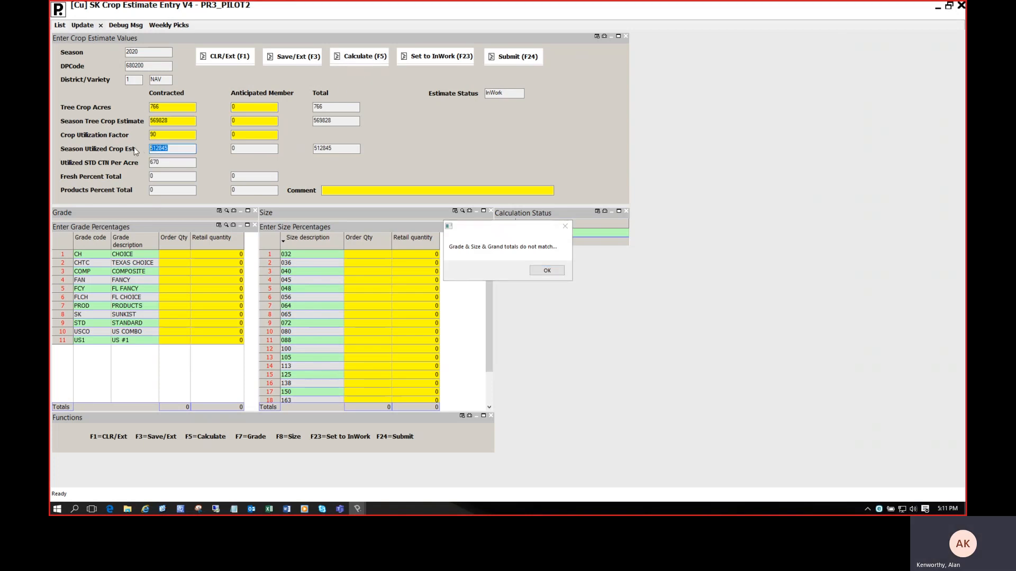
left_click(157, 164)
left_click_drag(500, 230, 369, 184)
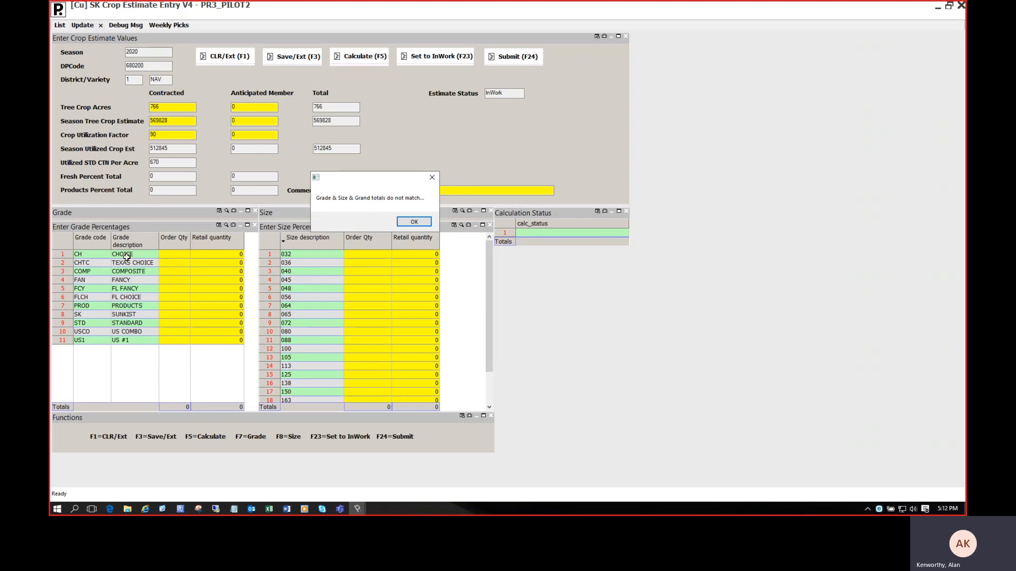
left_click_drag(98, 255, 99, 333)
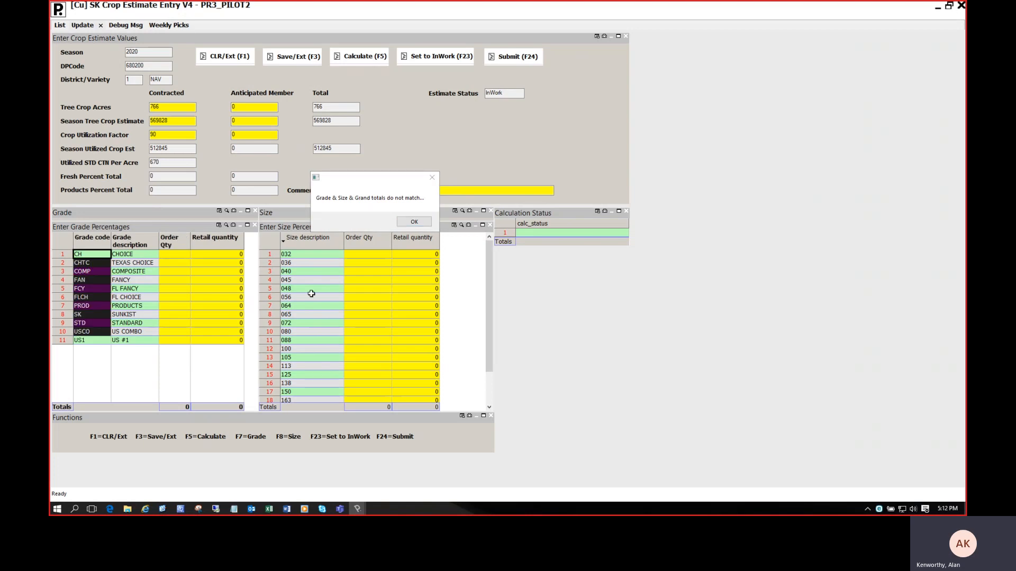
left_click_drag(302, 254, 296, 397)
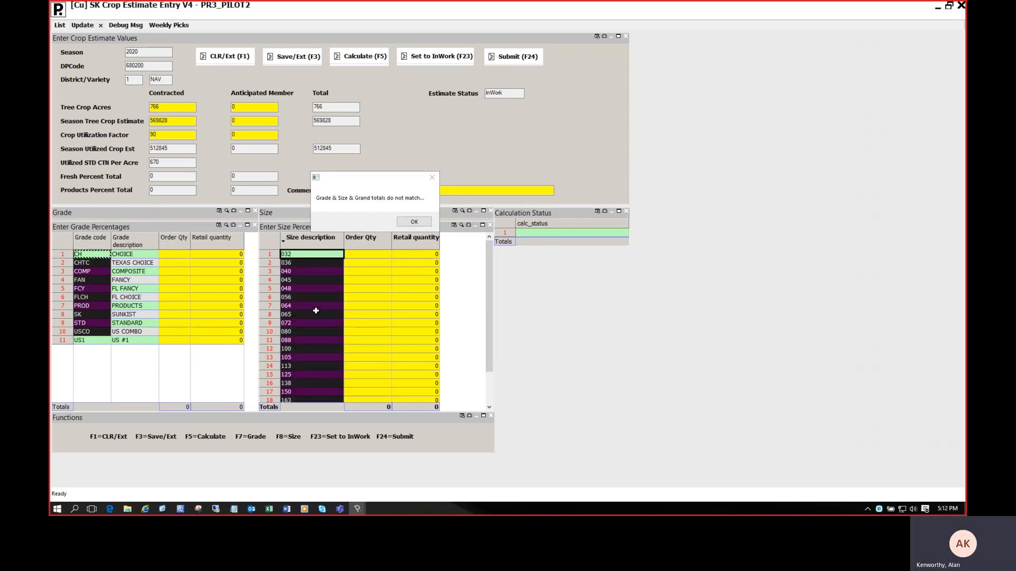
left_click_drag(176, 253, 174, 335)
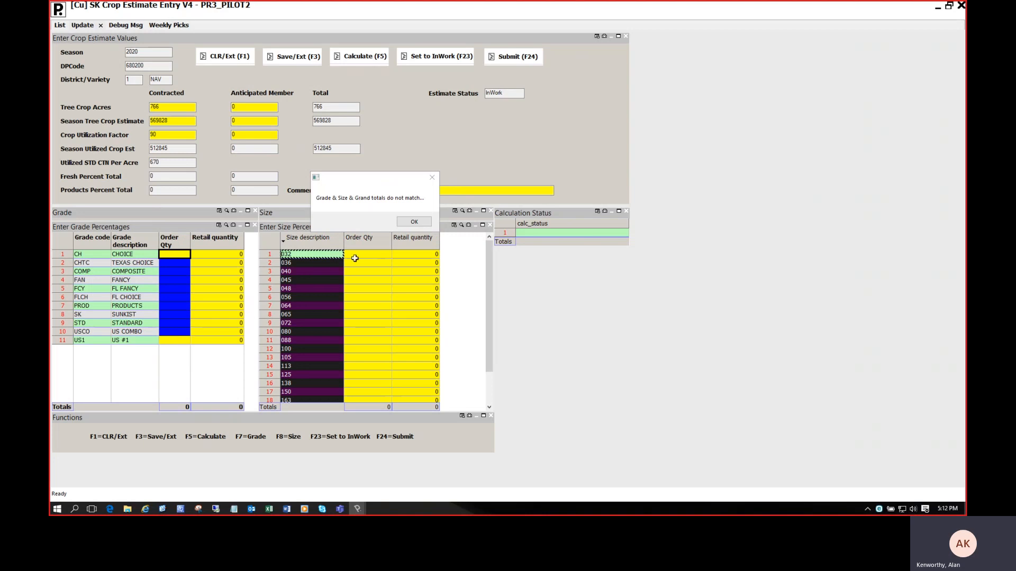
key("ctrl+c")
left_click_drag(364, 255, 364, 360)
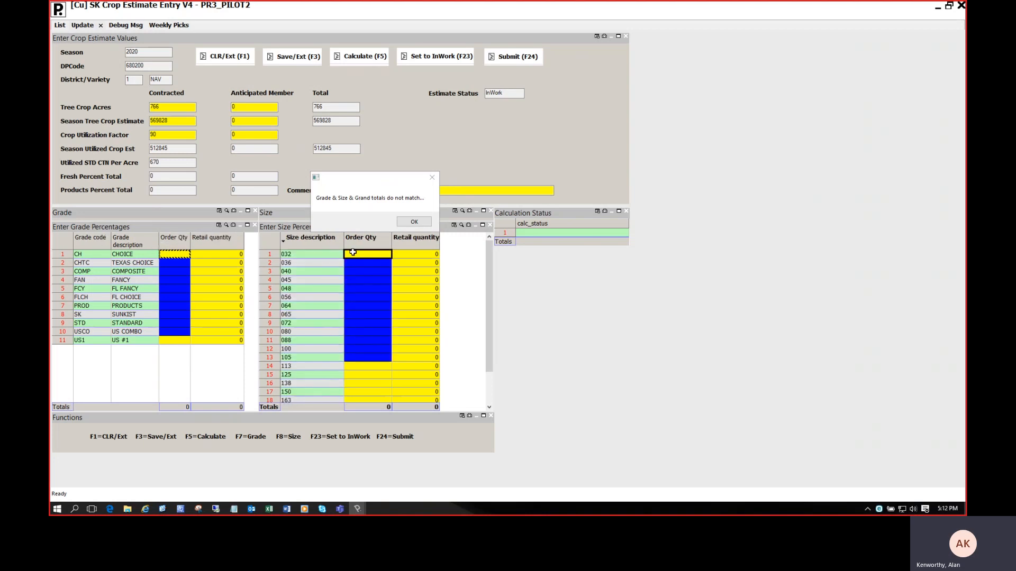
left_click(415, 222)
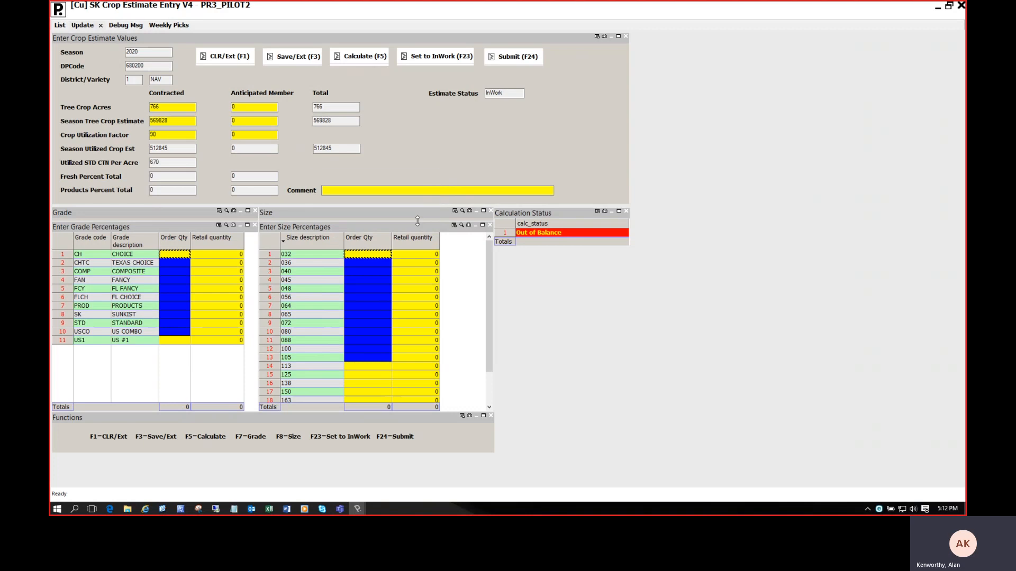
Examine the calculation status and the estimate status of the new estimate.
left_click(553, 234)
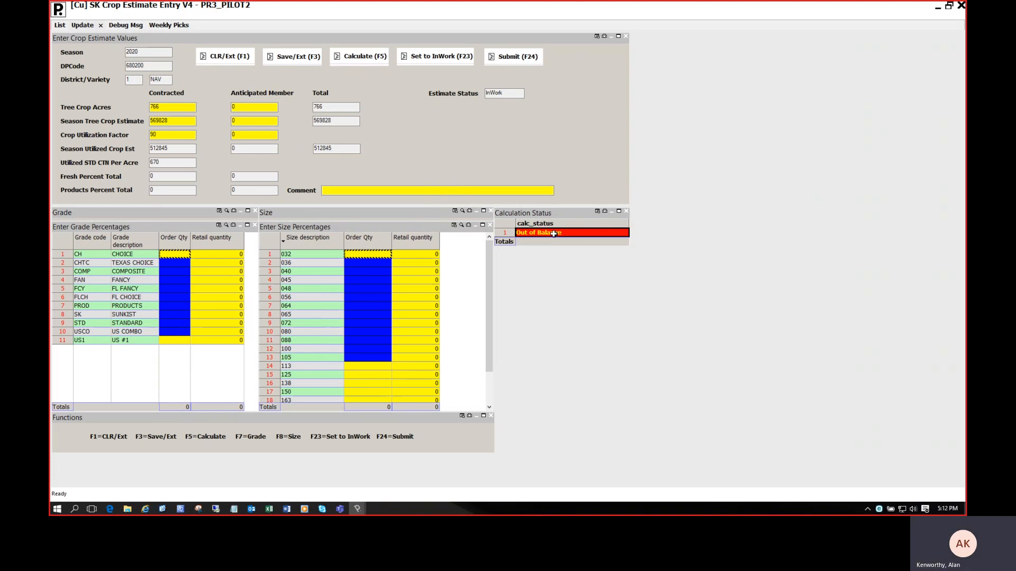
left_click(181, 254)
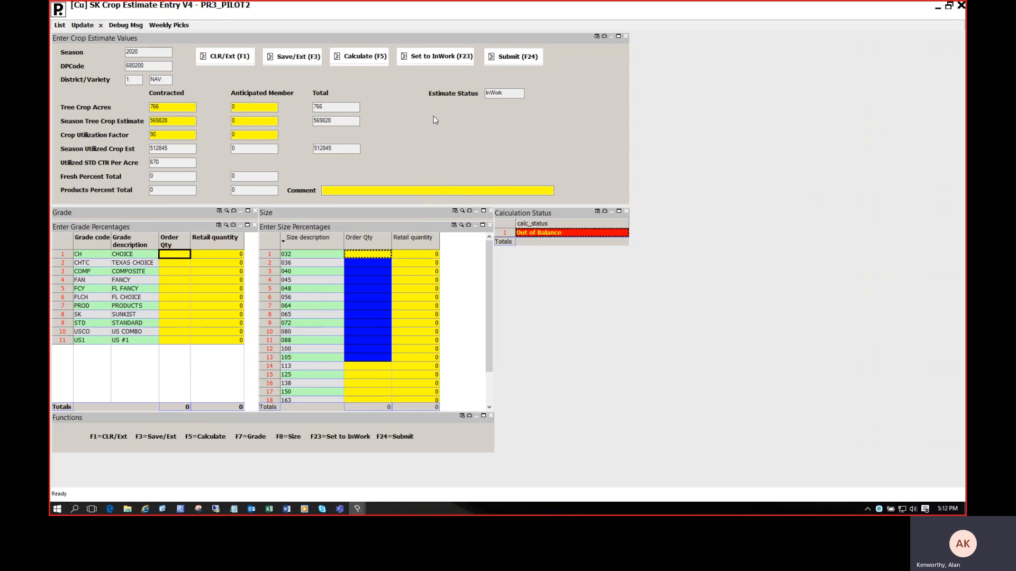
double_click(493, 93)
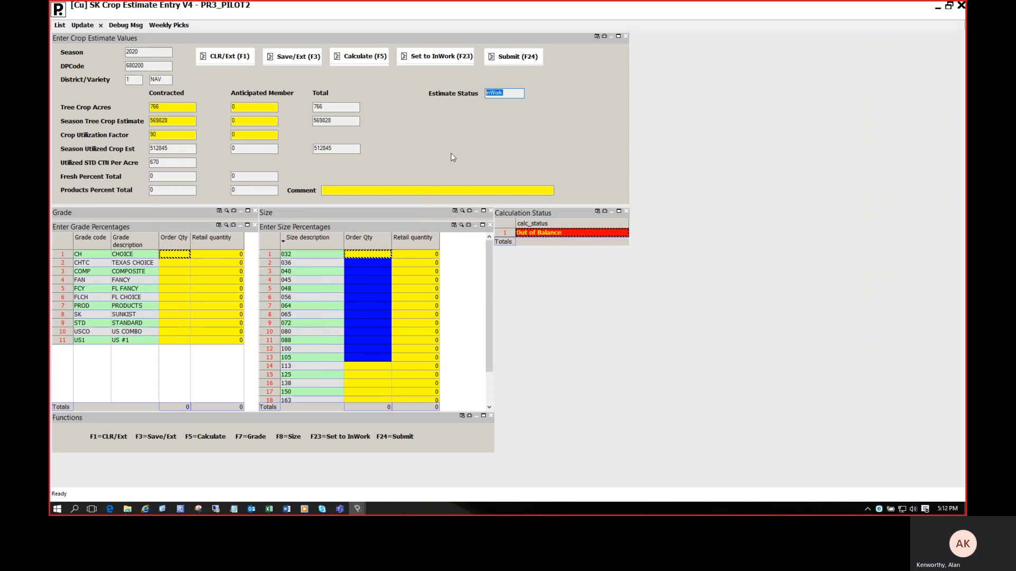
Enter "initial crop estimate" as the estimate's comment.
left_click(345, 190)
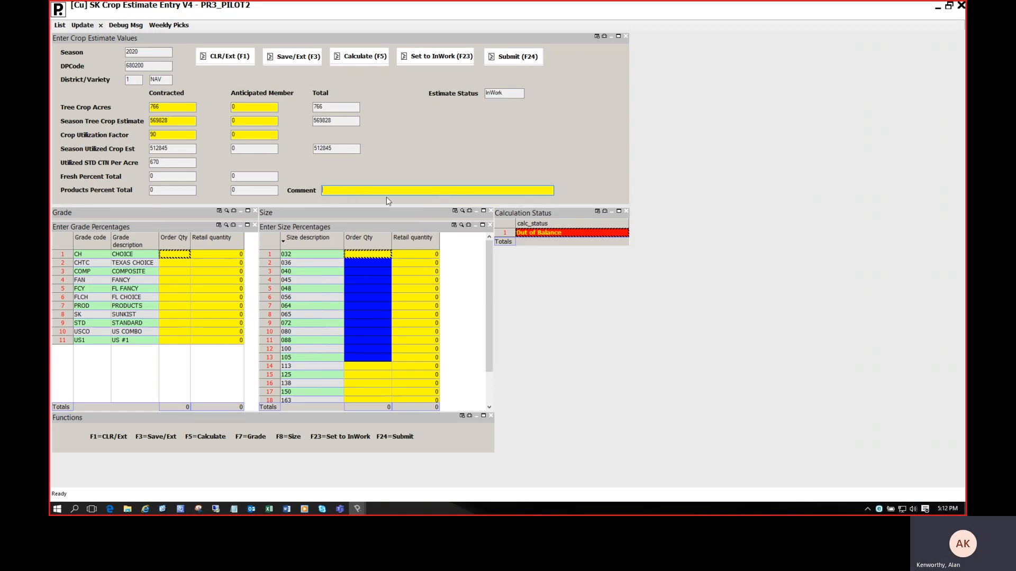
type("initial crop estimate")
Enter the grade percentages as order quantities: 30 for Choice, 5 for Products and 65 for Sunkist.
left_click(177, 254)
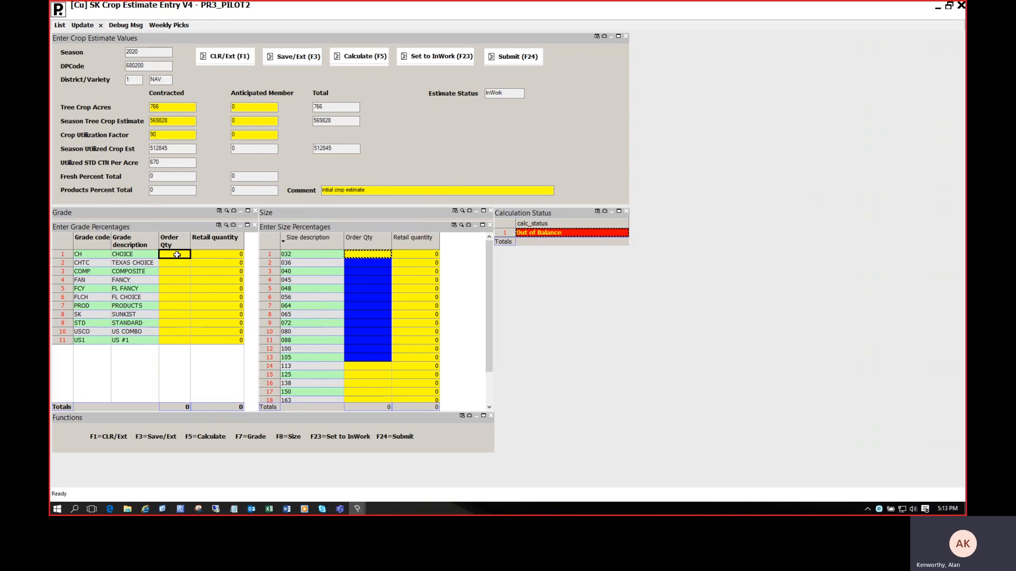
type("30")
key("Down")
key("Down")
key("Down")
key("Down")
key("Down")
key("Down")
type("5")
key("Down")
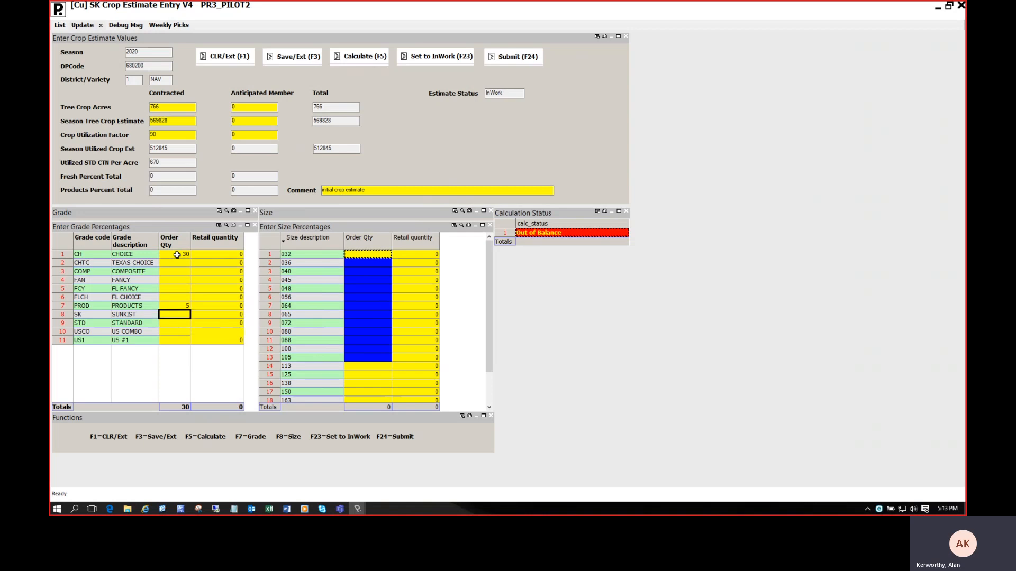
type("65")
key("Tab")
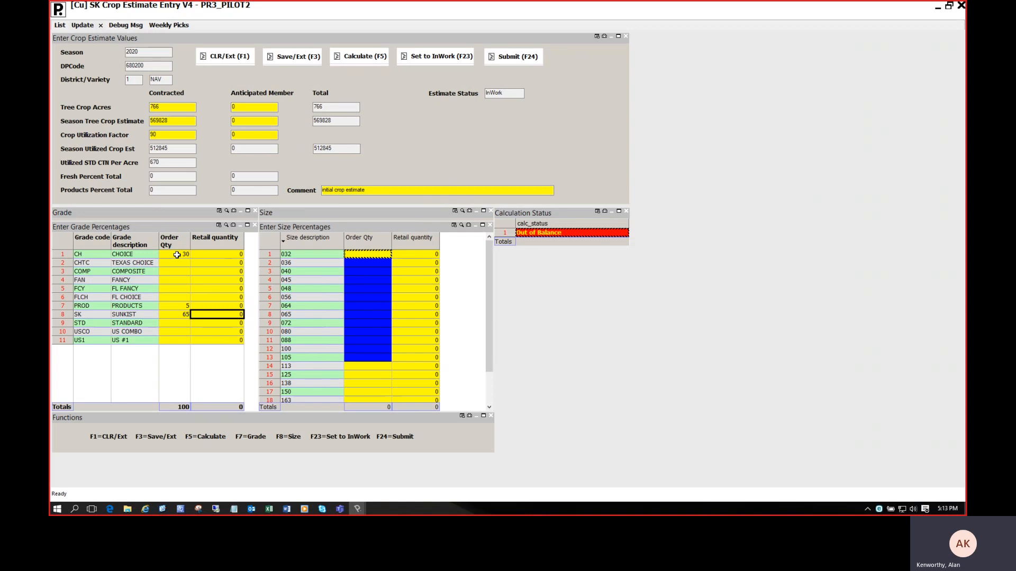
Review the order quantity and retail quantity columns of the grade percentages table.
left_click_drag(177, 255, 176, 323)
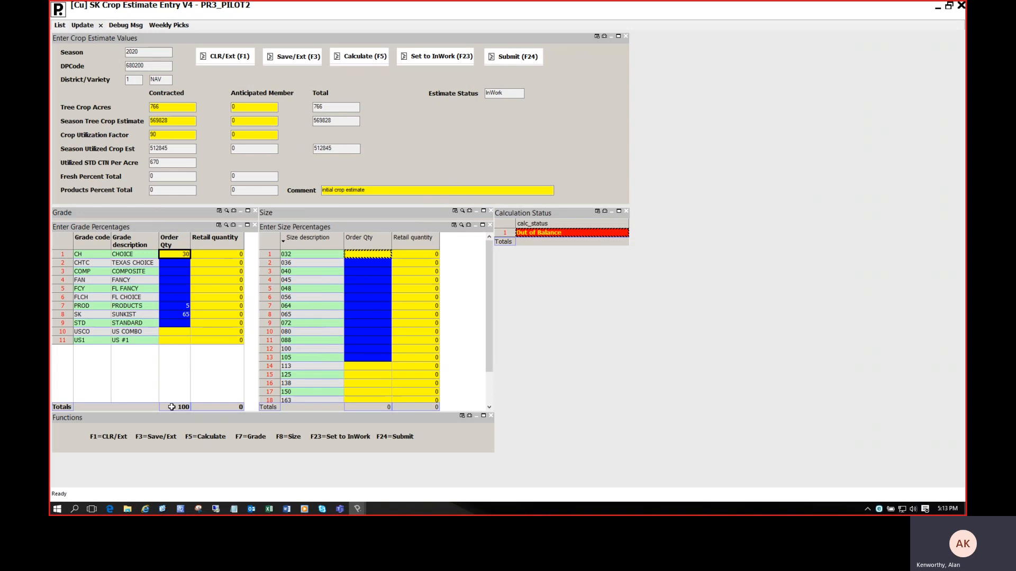
left_click_drag(215, 254, 220, 336)
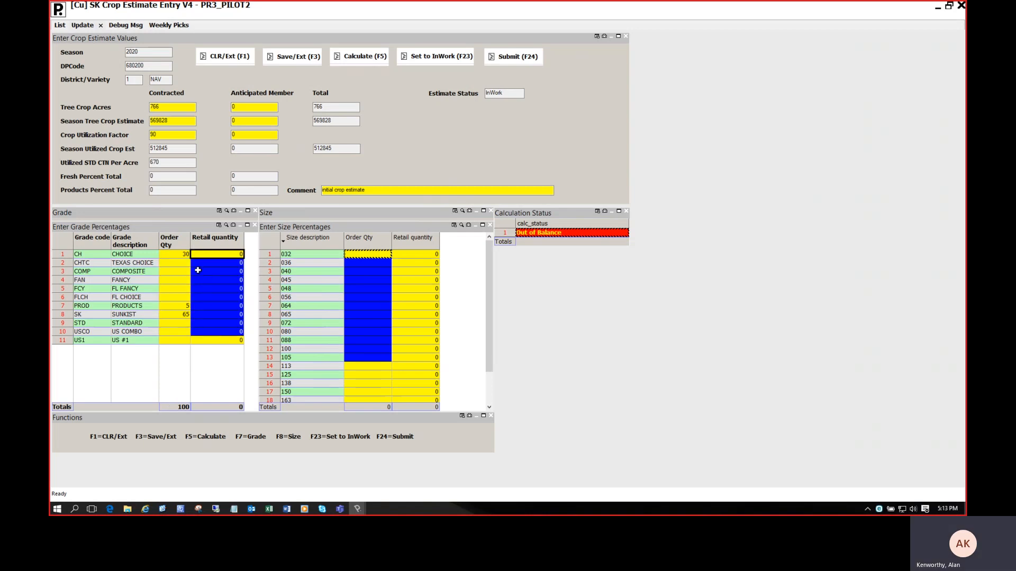
left_click_drag(169, 254, 217, 254)
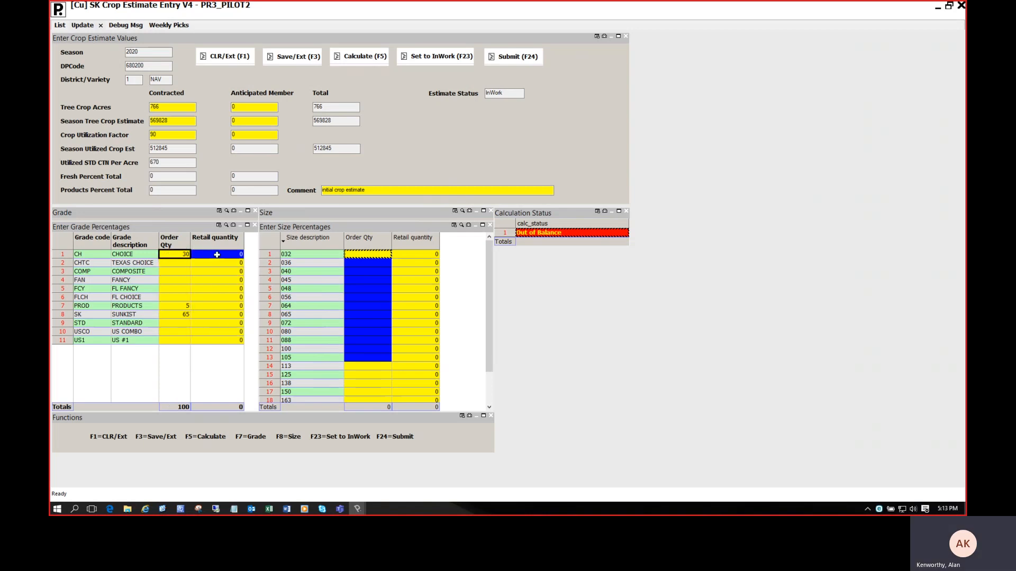
left_click(171, 254)
Enter size percentages of 2, 3, 4, 5, 6, 7, 8, 9 and 10 for consecutive sizes 032 through 072.
left_click(369, 254)
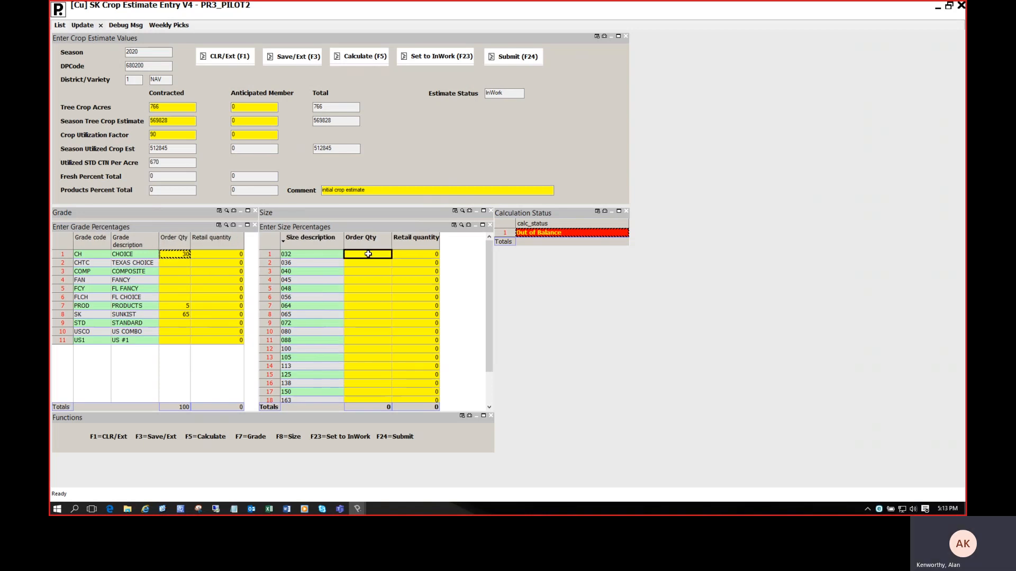
type("2")
key("Down")
type("3")
key("Down")
type("4")
key("Down")
type("5")
key("Down")
type("6")
key("Down")
type("7")
key("Down")
type("8")
key("Down")
type("9")
key("Down")
type("10")
Enter size percentages of 15 for size 080, 20 for 088, 10 for 100 and 1 for 105.
key("Down")
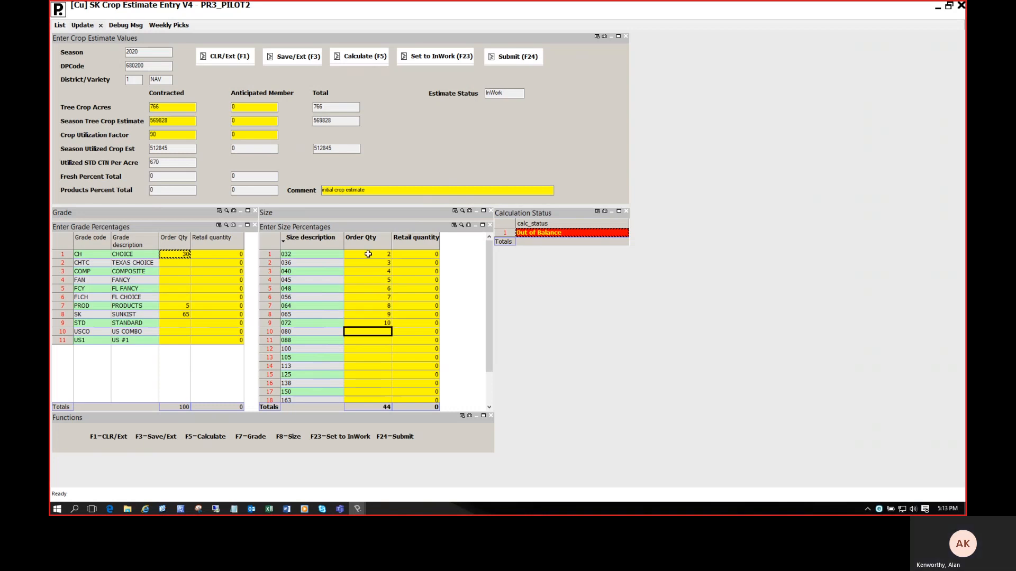
type("15")
key("Down")
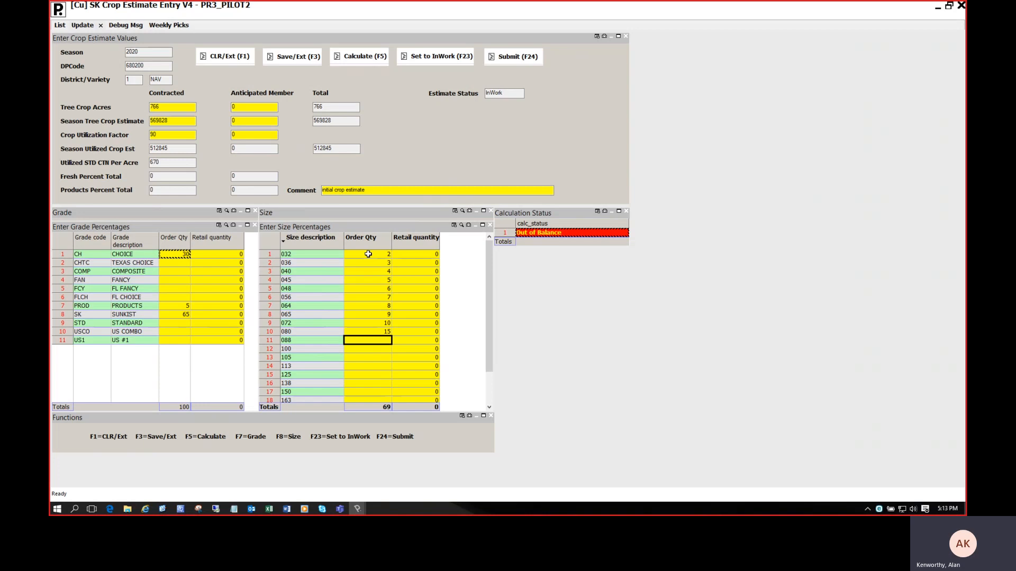
type("20")
key("Down")
type("10")
key("Down")
type("1")
key("Down")
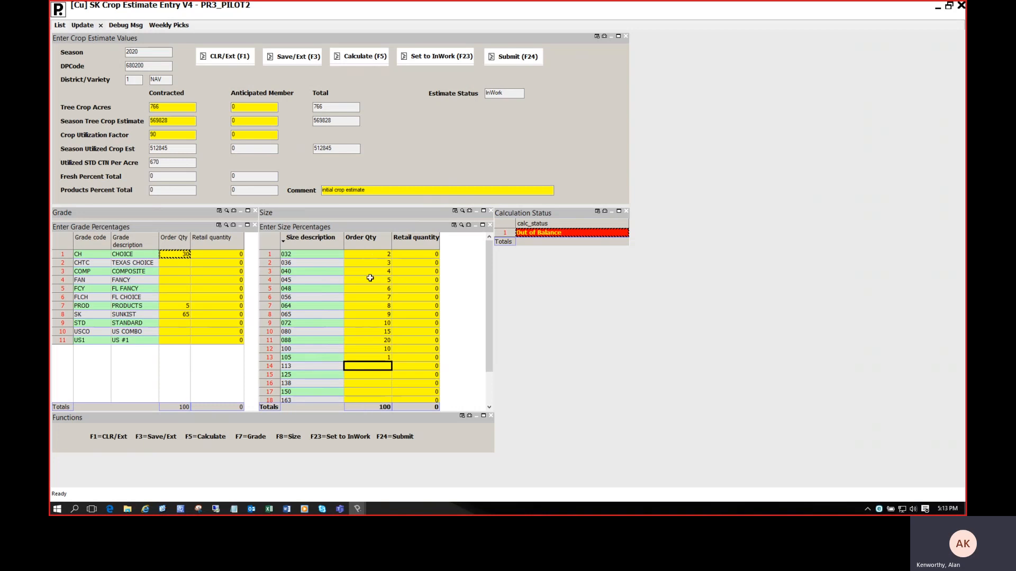
Recalculate the estimate and compare the grade retail quantities with the total season utilized crop estimate.
left_click(367, 58)
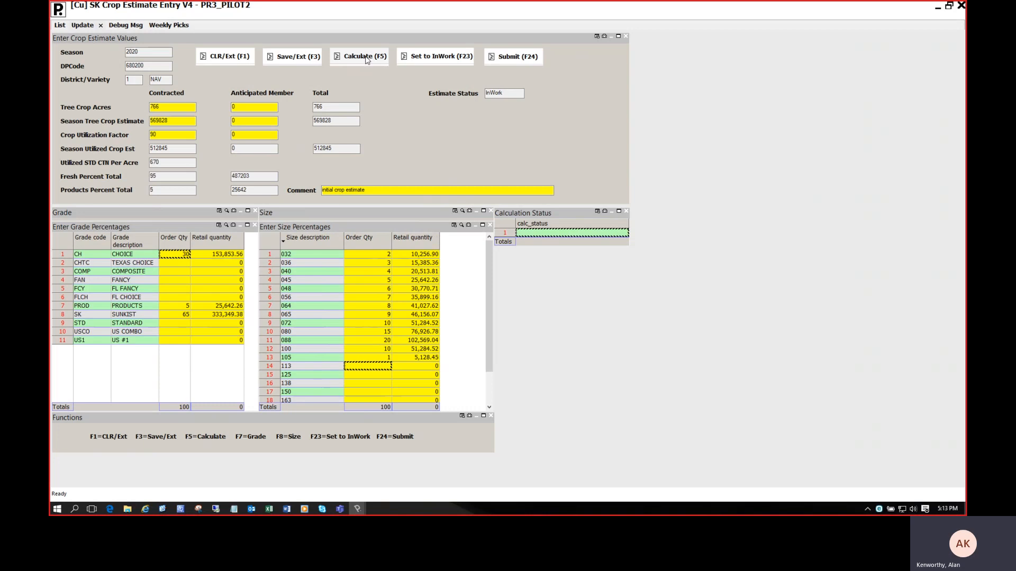
left_click(208, 254)
left_click_drag(222, 305, 221, 316)
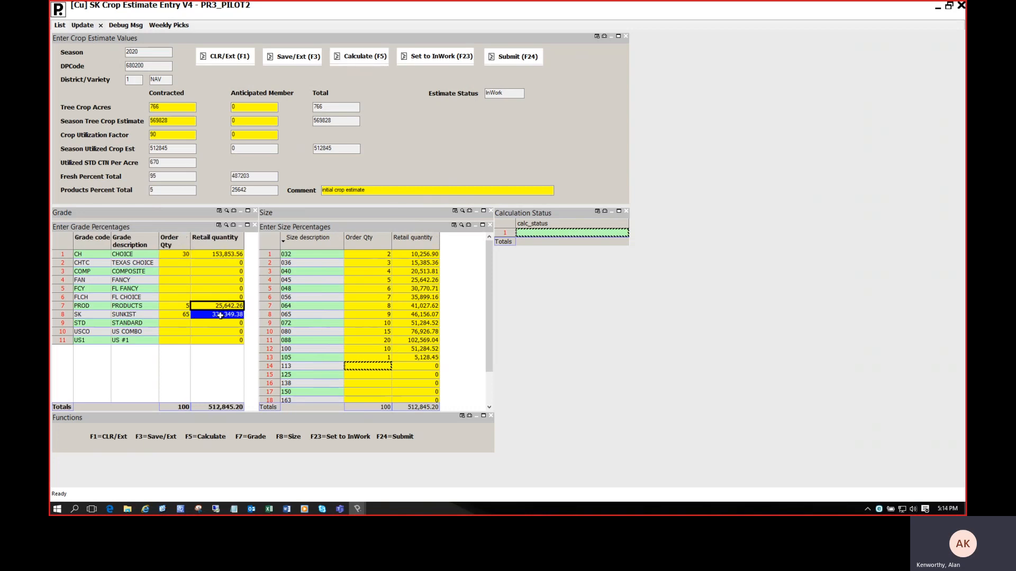
left_click(228, 253, "shift")
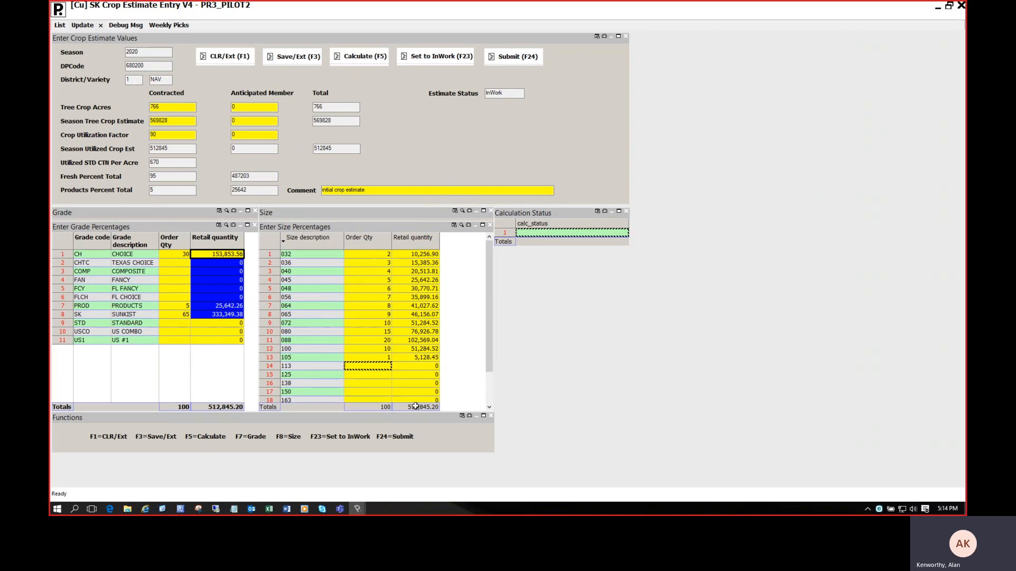
left_click(335, 151)
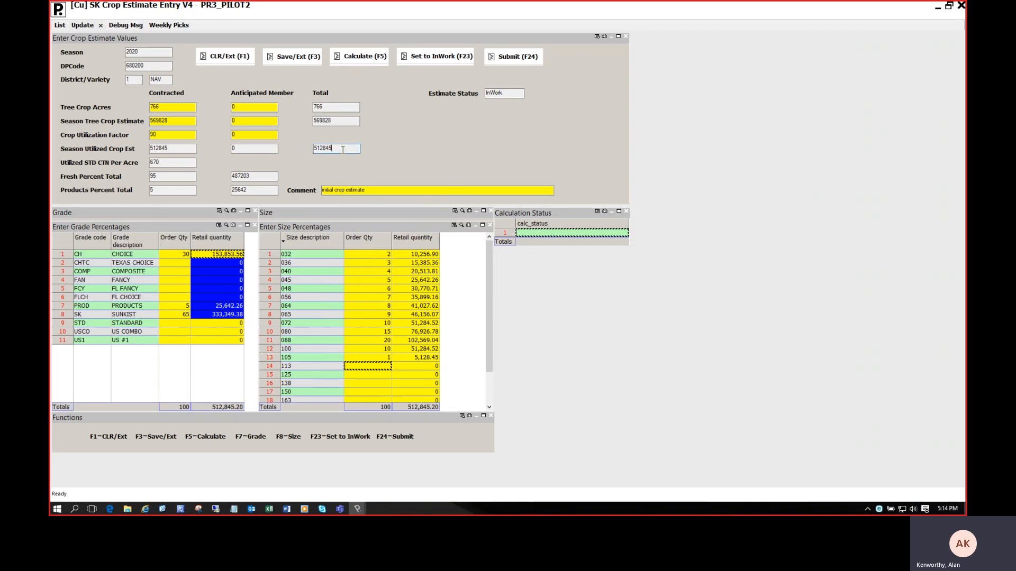
left_click(422, 144)
Change the size percentages to 15 for size 072 and 10 for size 080.
left_click(367, 261)
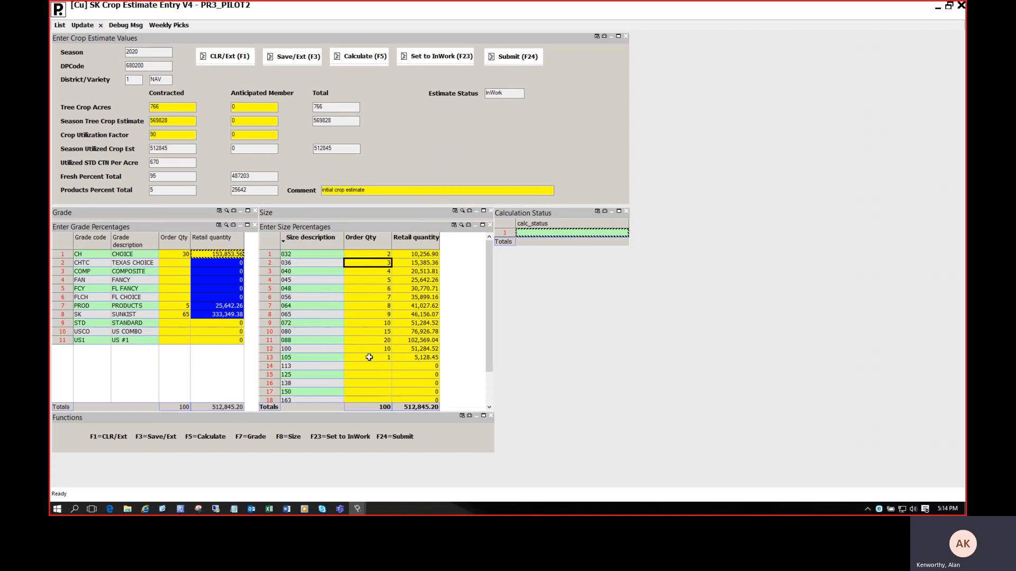
left_click_drag(367, 306, 366, 328)
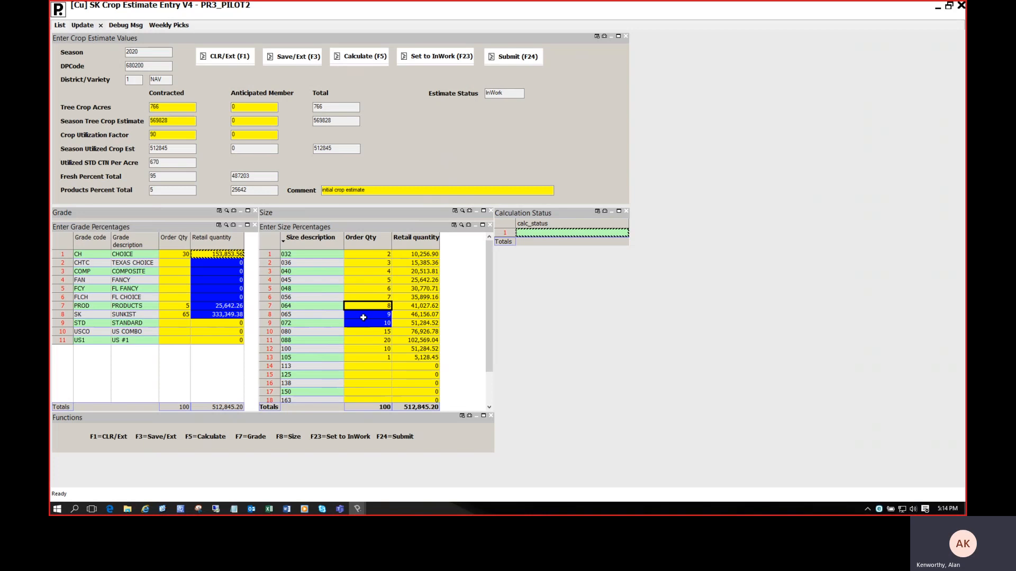
left_click(364, 324)
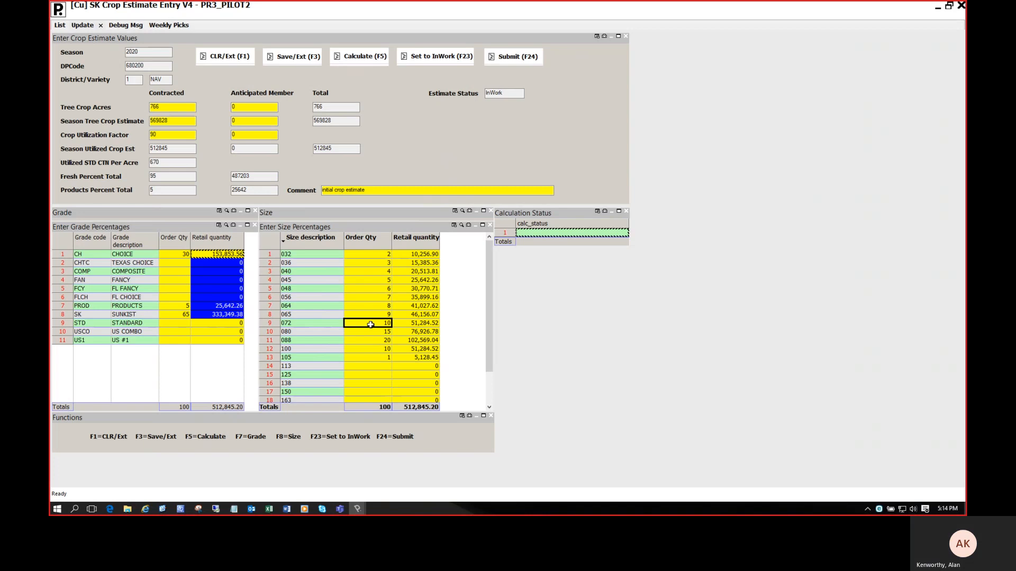
type("15")
key("Return")
key("Down")
key("Left")
type("10")
key("Return")
key("Down")
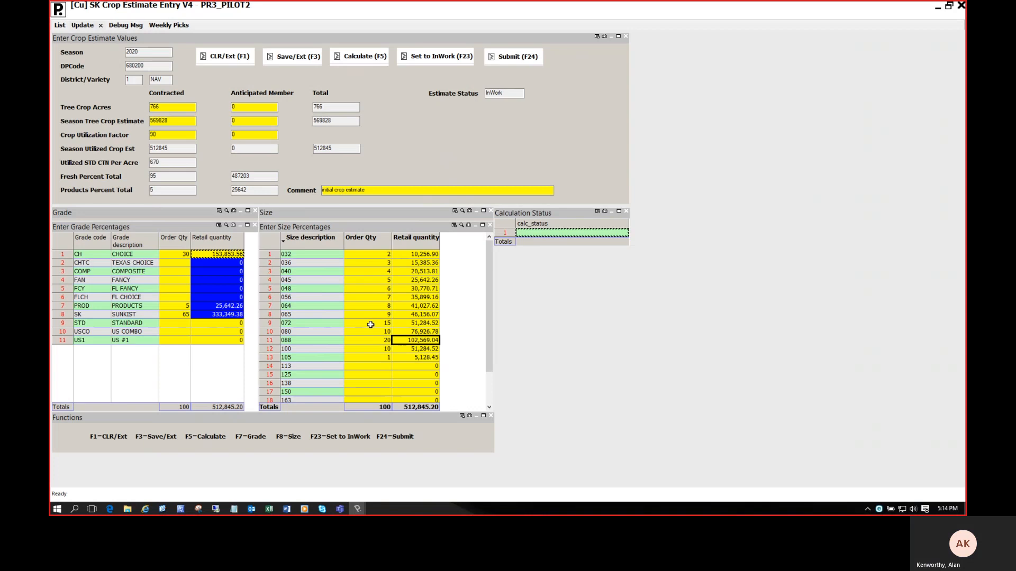
Recalculate the estimate with the changed size percentages and check the retail quantities for sizes 072 and 080.
key("Left")
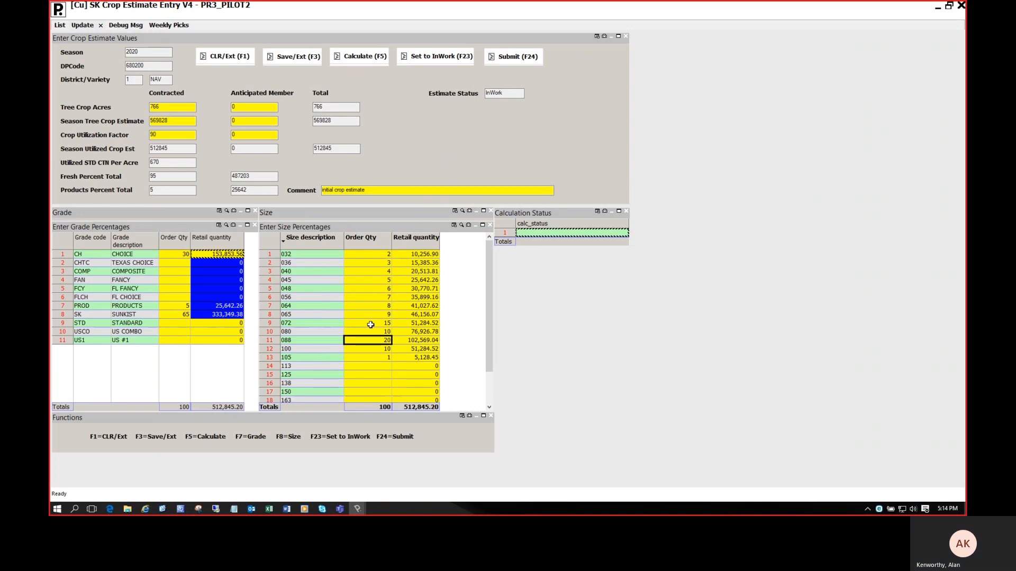
left_click(364, 60)
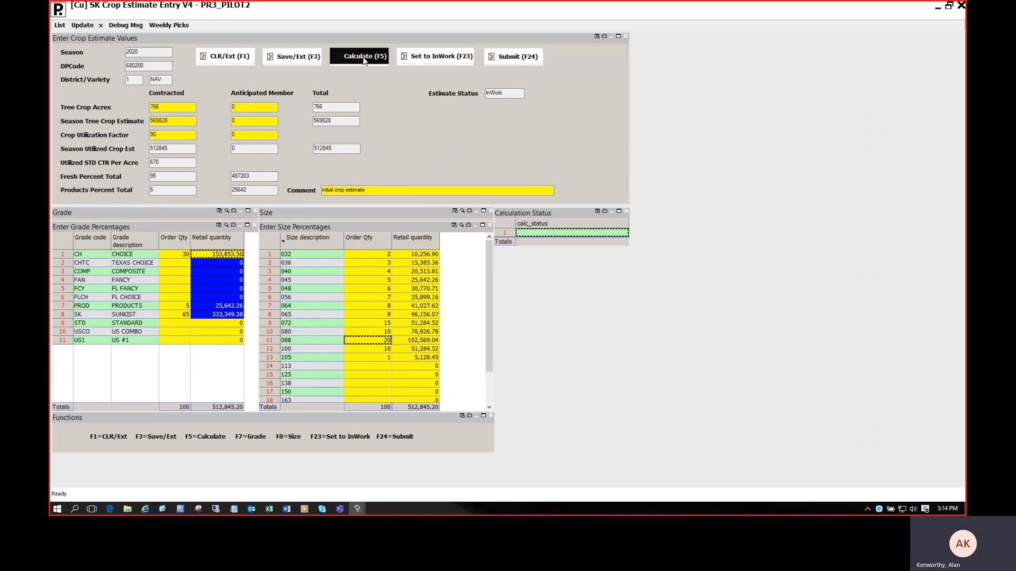
left_click_drag(412, 318, 415, 331)
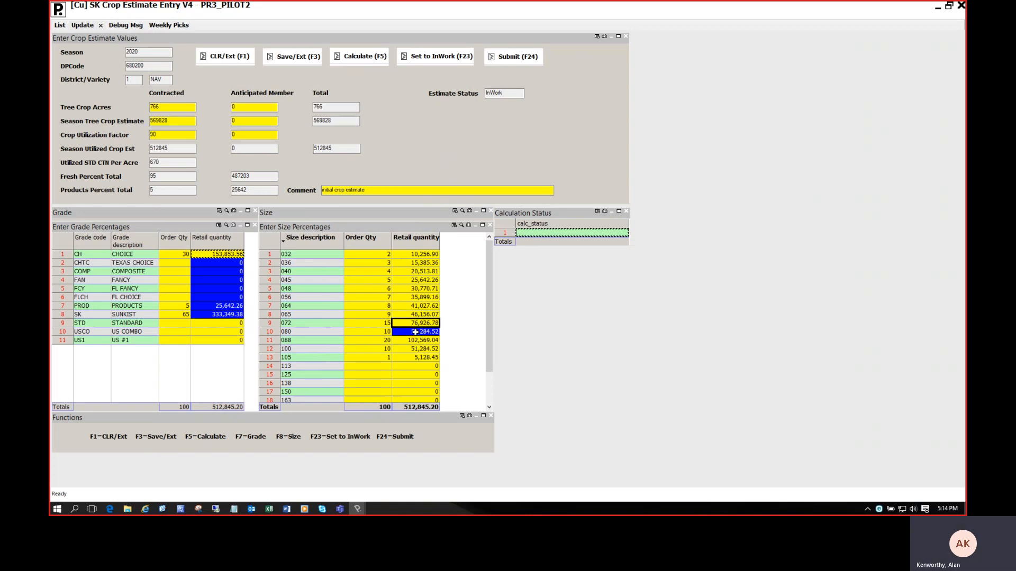
Clear the percentage for size 045, recalculate the estimate and dismiss the message.
left_click(380, 280)
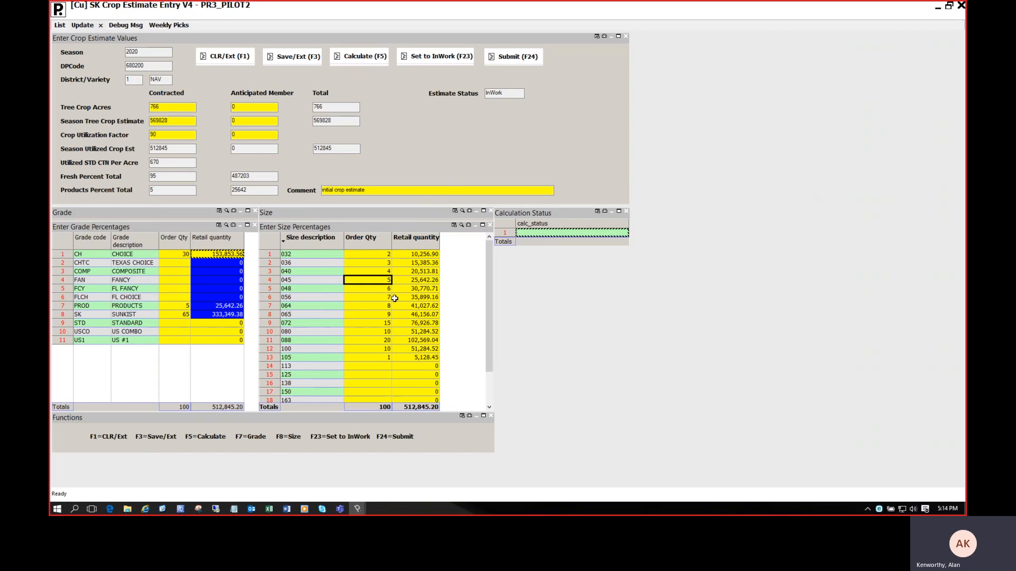
key("Tab")
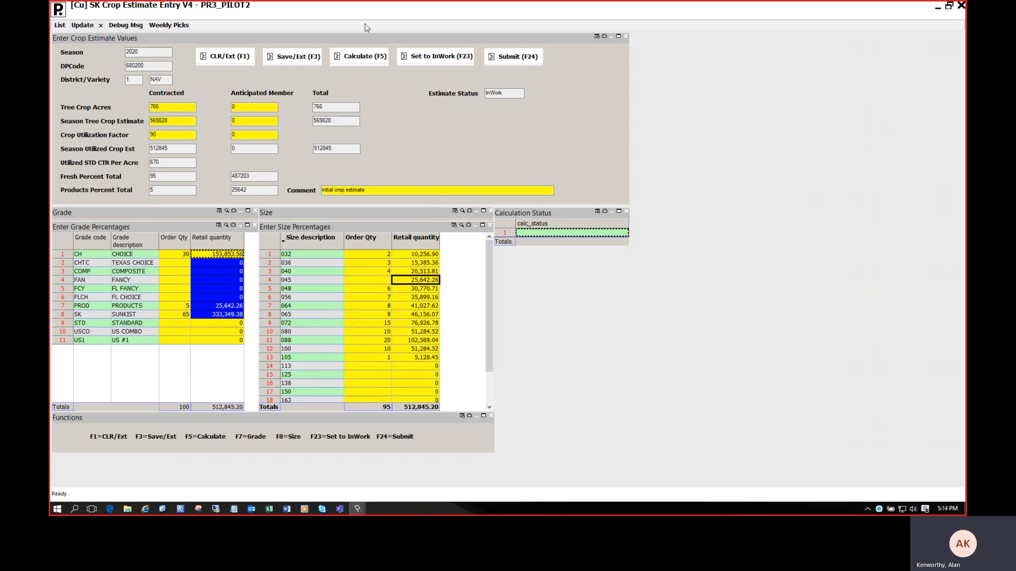
left_click(364, 58)
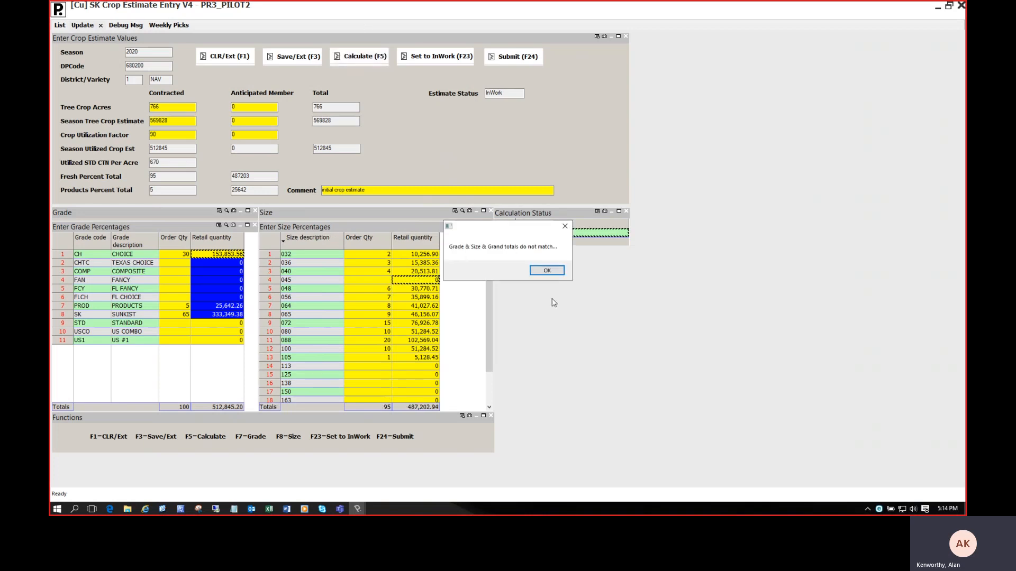
left_click(540, 271)
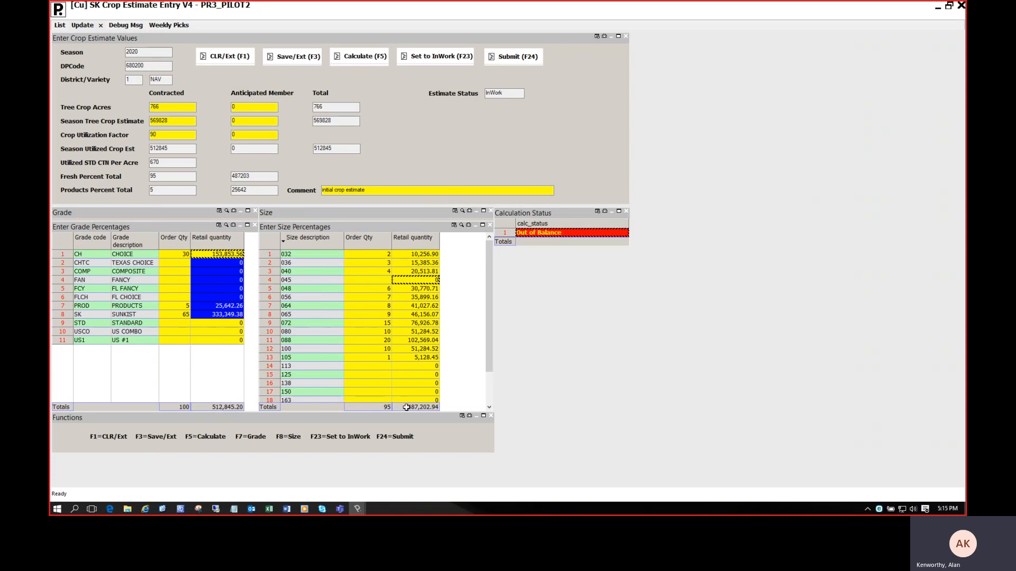
Set the percentage for size 045 to 5 and recalculate the estimate.
left_click(379, 280)
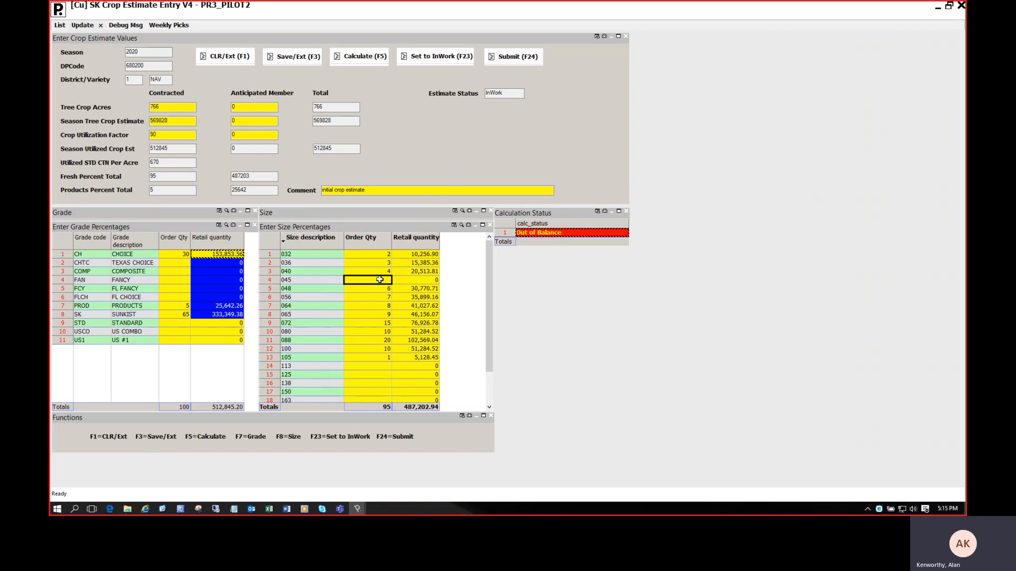
type("5")
key("Tab")
left_click(359, 56)
left_click(419, 297)
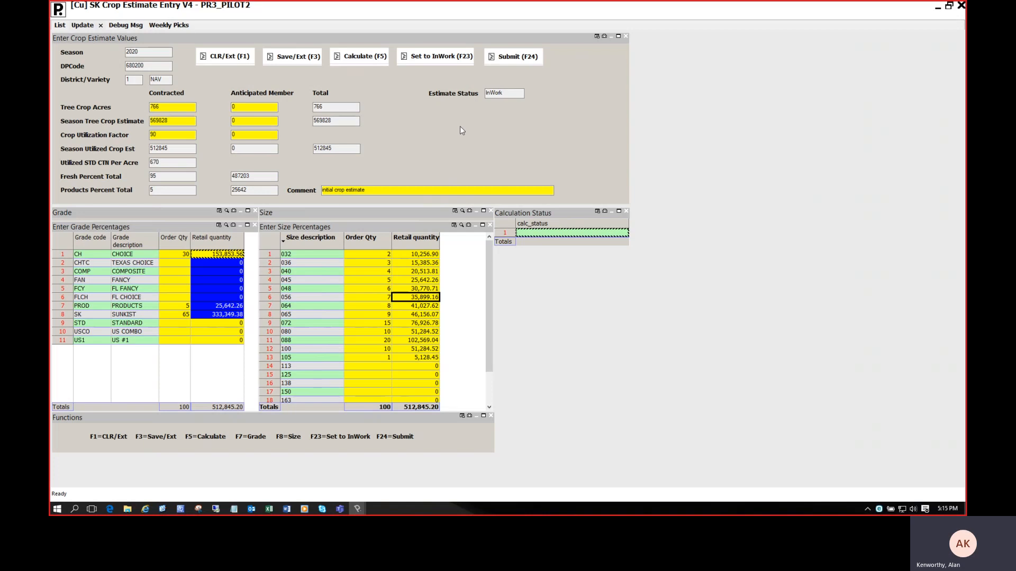
Save and exit the estimate, and reopen the 2020 district 1 NAV entry from the estimate listing for editing.
left_click(291, 57)
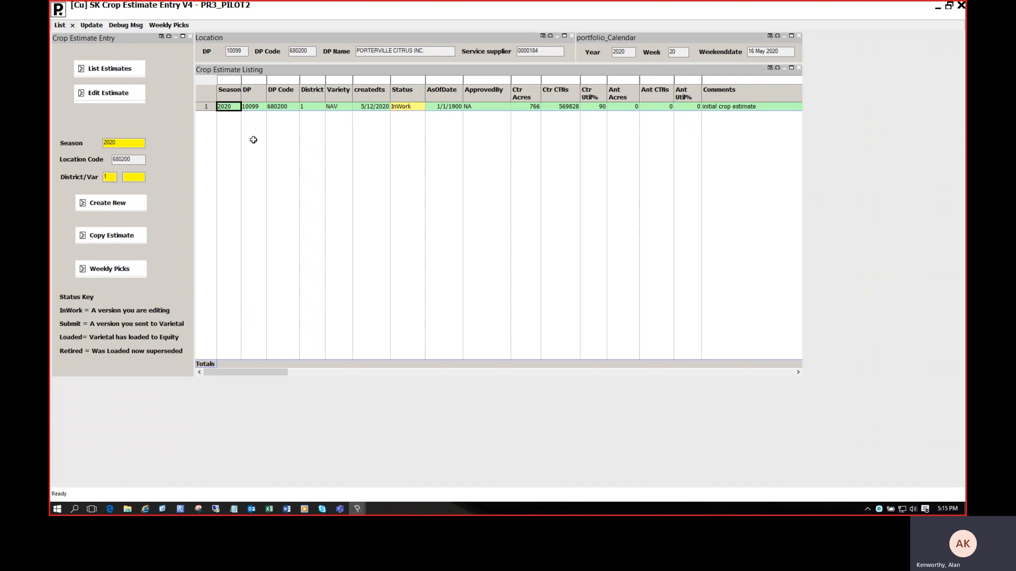
left_click(407, 107)
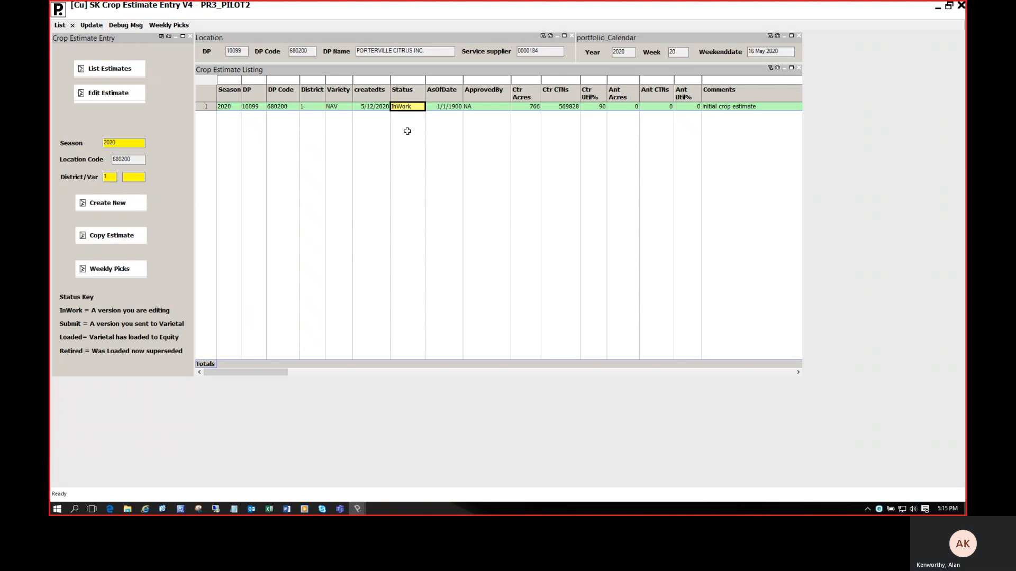
left_click_drag(312, 107, 338, 107)
left_click(225, 108)
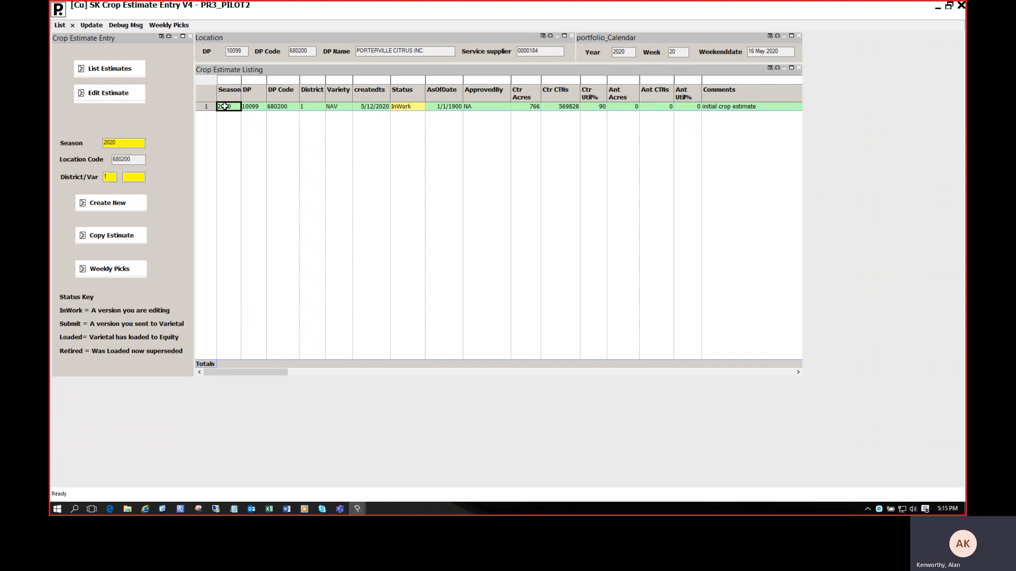
left_click(107, 93)
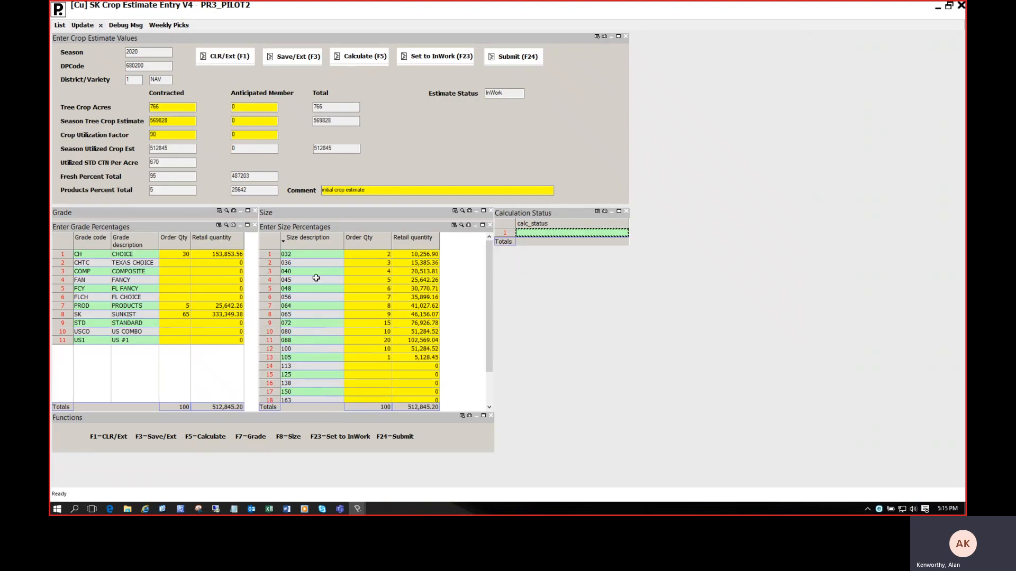
Enter anticipated member values of 100 tree crop acres, 90000 season tree crop estimate and 92 crop utilization factor, and recalculate the estimate.
left_click(237, 106)
type("100")
key("Tab")
type("000")
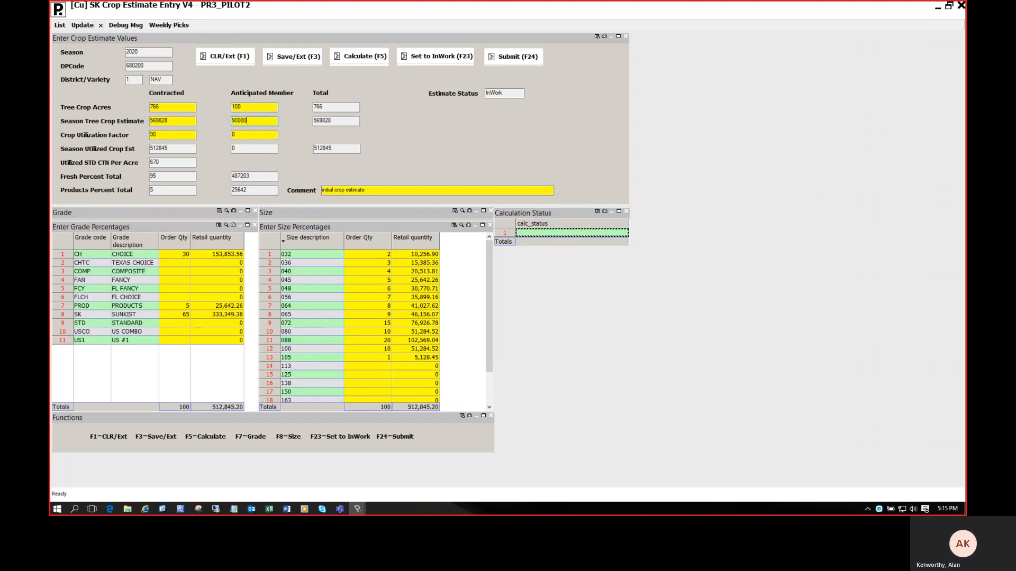
key("Tab")
type("92")
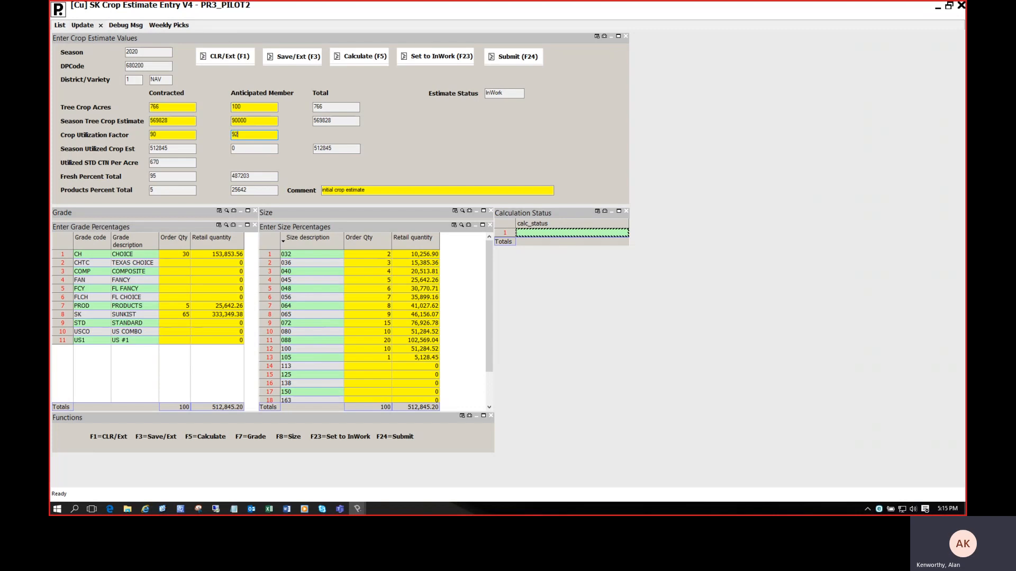
key("Tab")
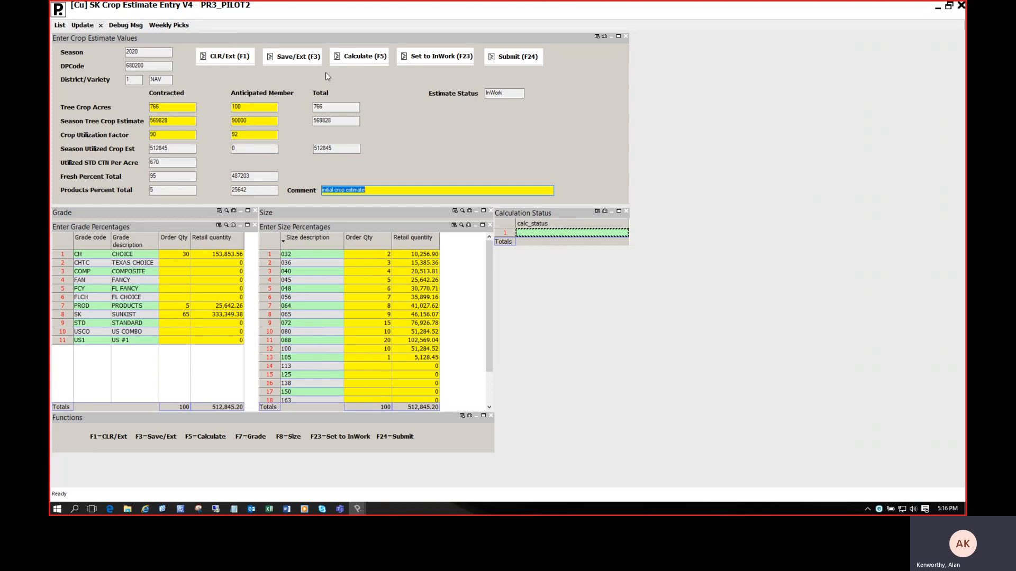
left_click(358, 57)
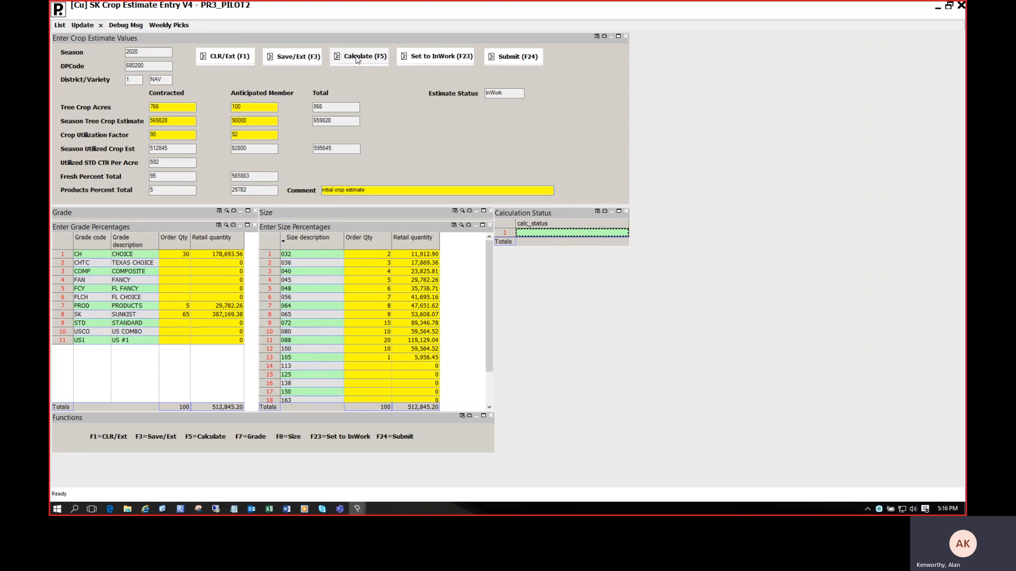
Compare the contracted, anticipated member and total season utilized crop estimates with the retail quantities by grade and size.
left_click_drag(335, 150, 313, 149)
left_click(256, 150)
left_click_drag(224, 149, 146, 149)
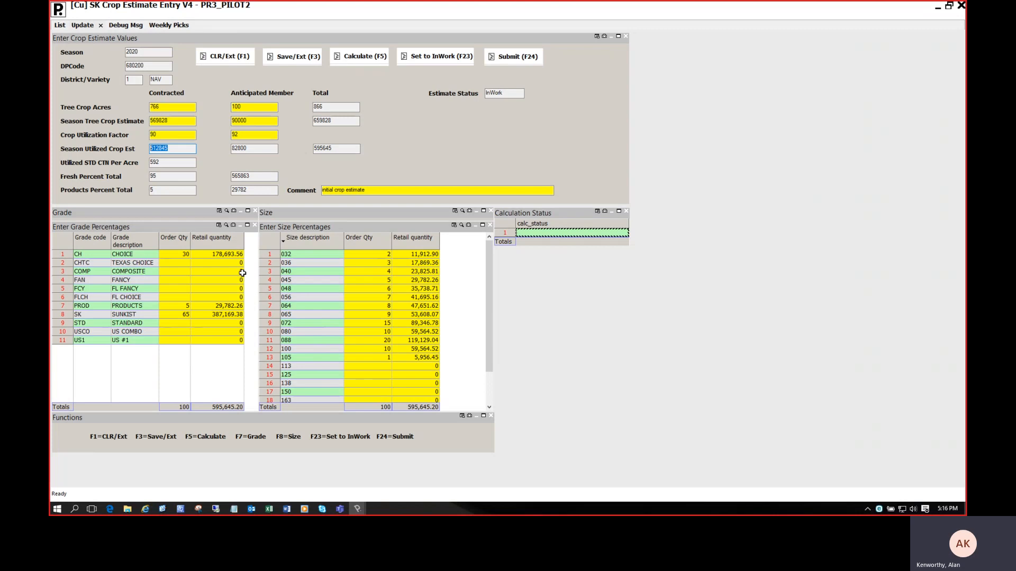
left_click_drag(225, 254, 224, 317)
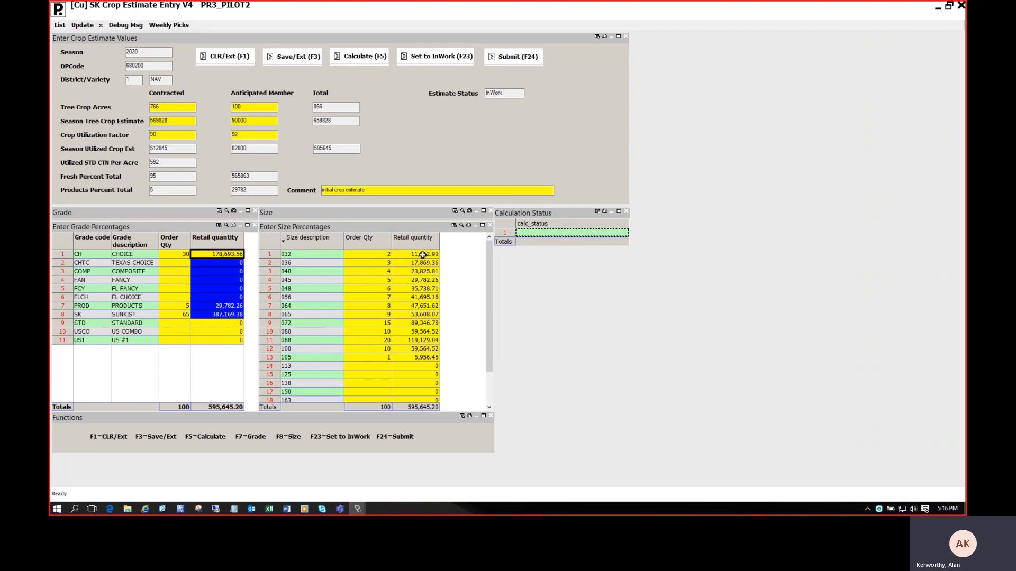
left_click_drag(419, 255, 419, 360)
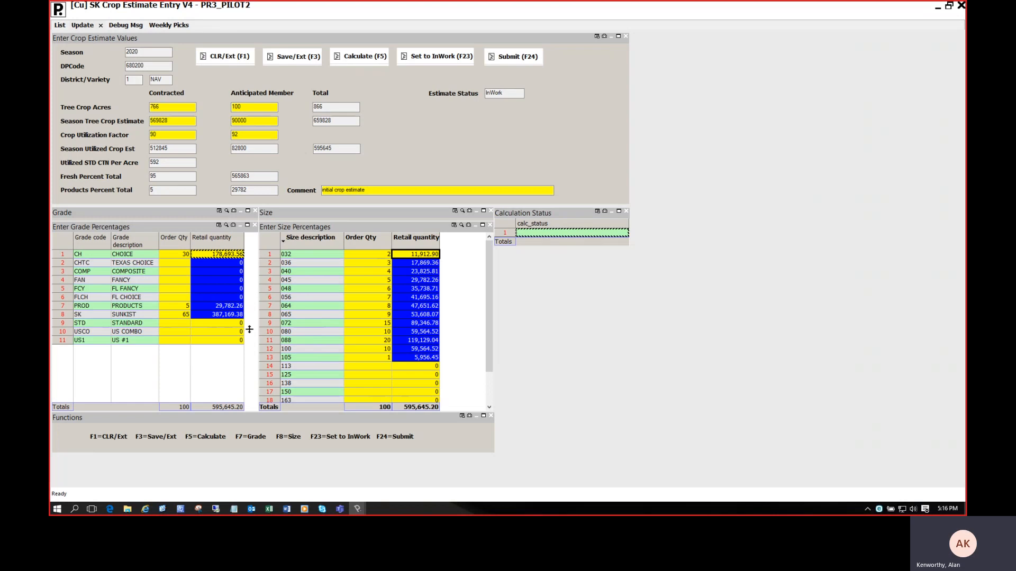
left_click(341, 150)
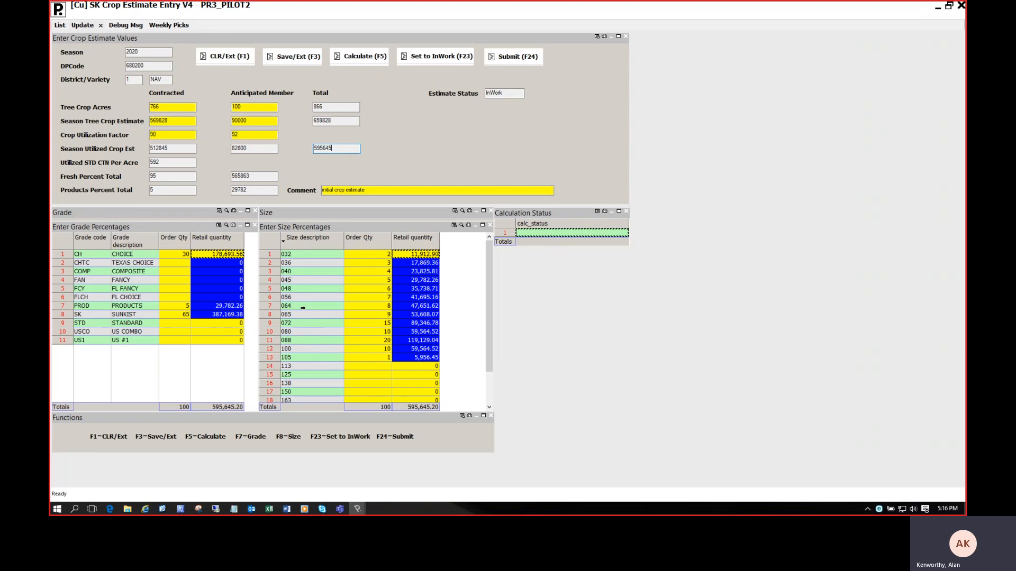
left_click(416, 281)
left_click(199, 280)
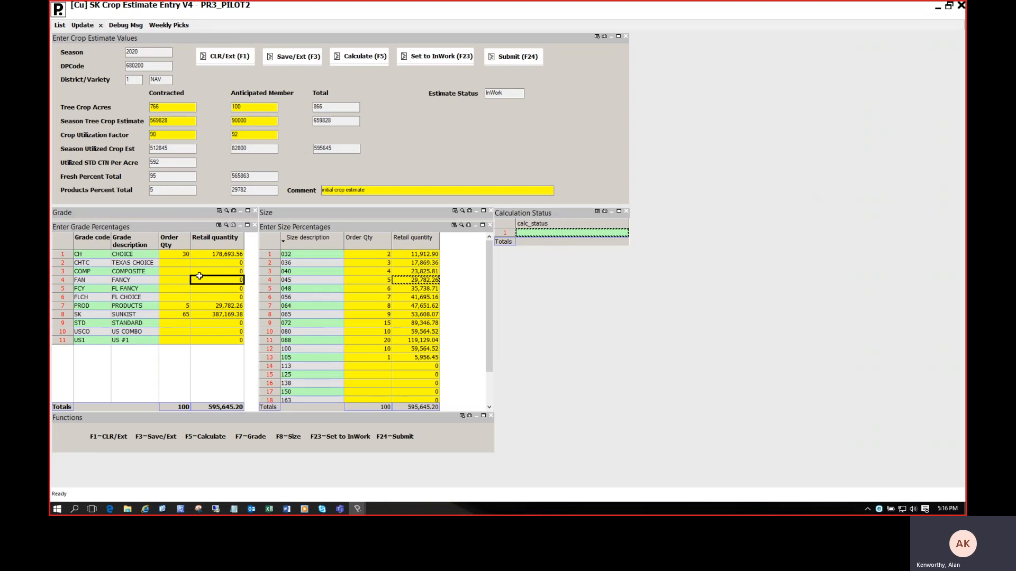
Submit the crop estimate and check its status, as-of date and approval fields in the estimate listing.
left_click(510, 57)
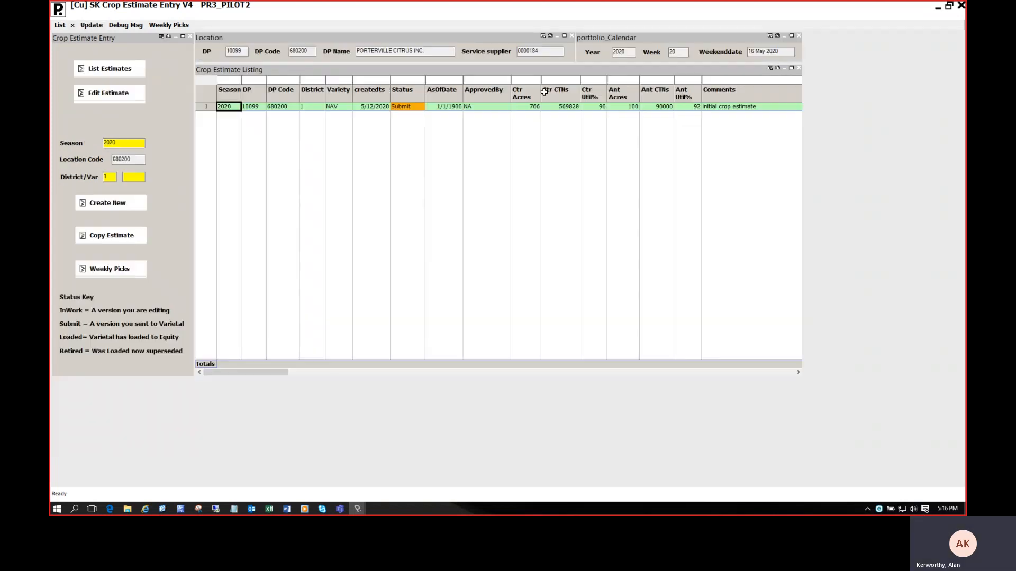
left_click(401, 106)
left_click(445, 106)
left_click(480, 107)
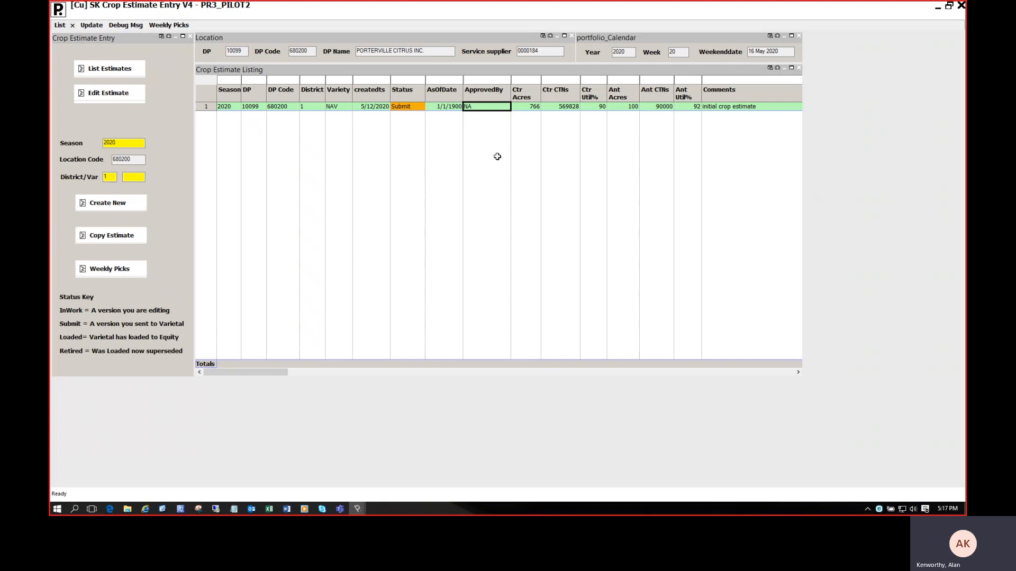